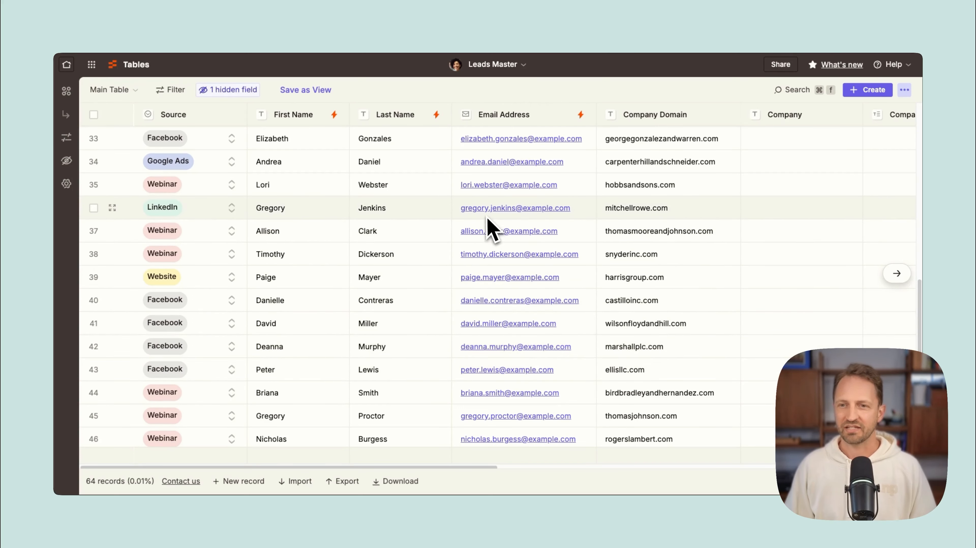
Look through the lead records in the Leads Master table, examining the source, name, email and company domain fields
scroll(488, 227, "down", 5)
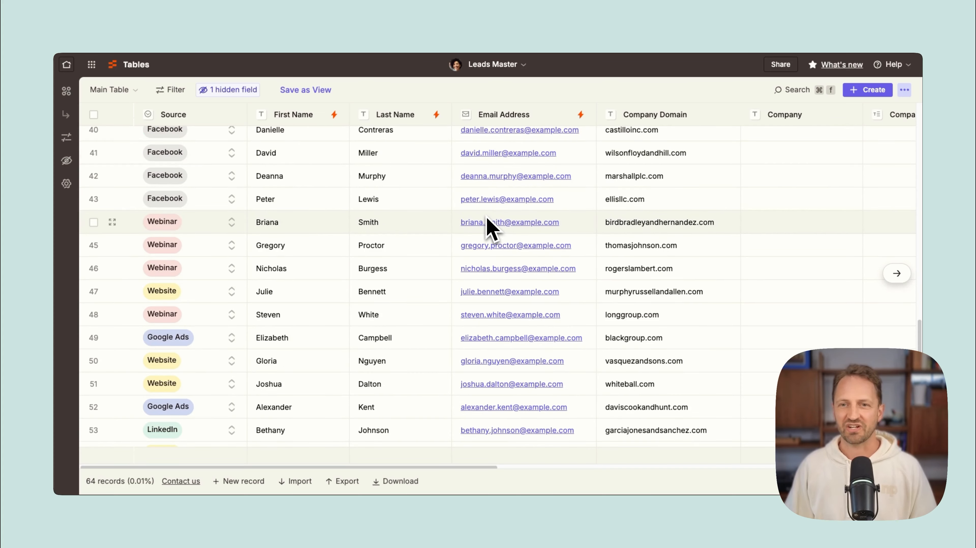
scroll(489, 226, "down", 5)
scroll(512, 269, "up", 10)
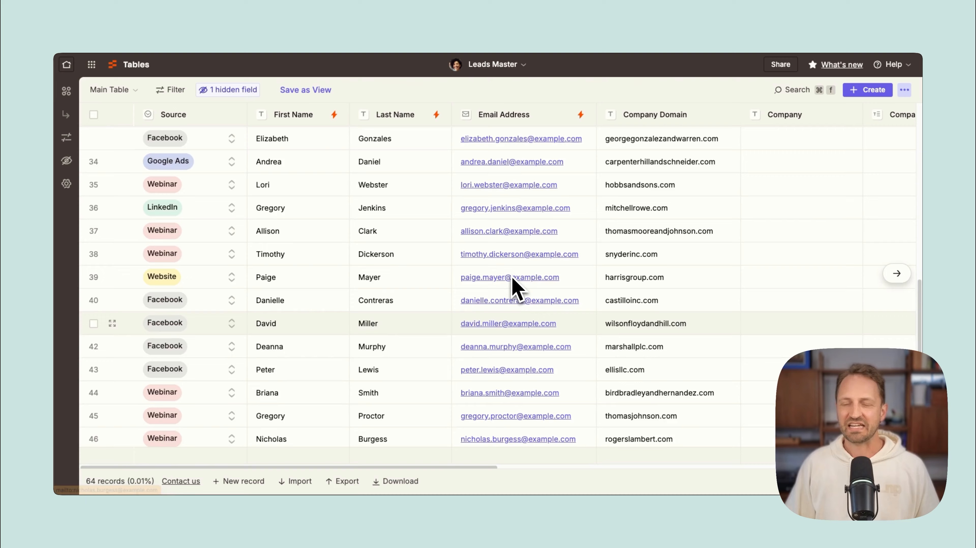
scroll(512, 278, "up", 10)
scroll(512, 282, "down", 15)
scroll(499, 262, "up", 2)
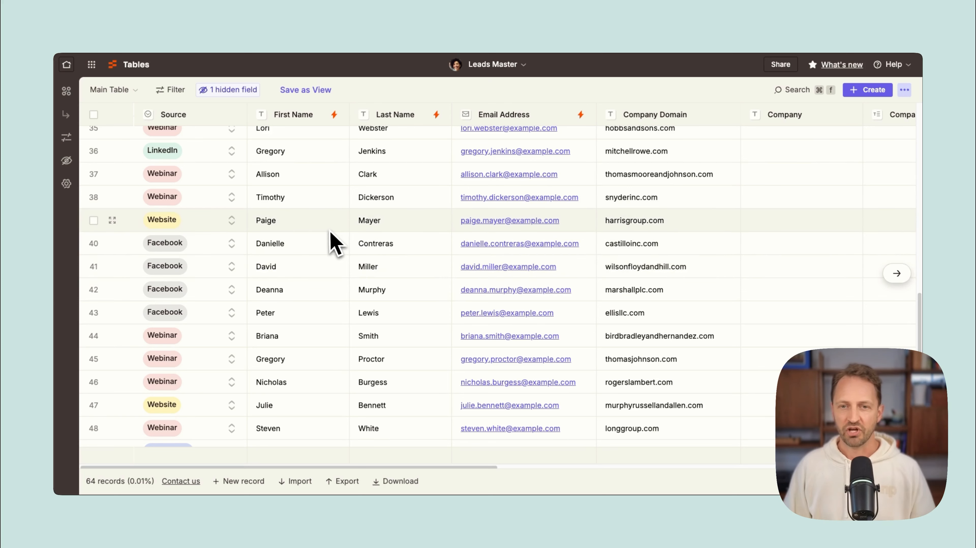
scroll(320, 241, "down", 3)
scroll(316, 236, "down", 2)
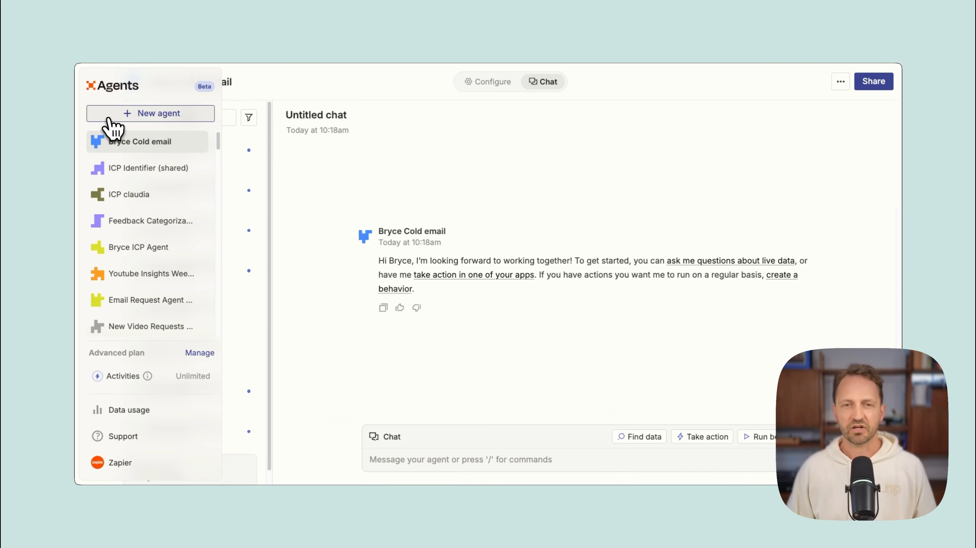
Create a custom agent from scratch named "RevOps Agent"
left_click(112, 116)
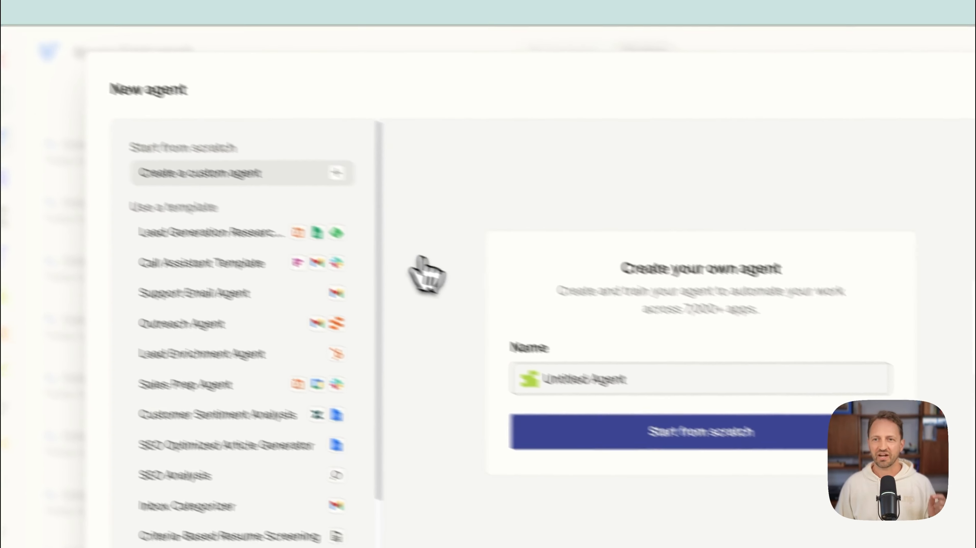
triple_click(532, 338)
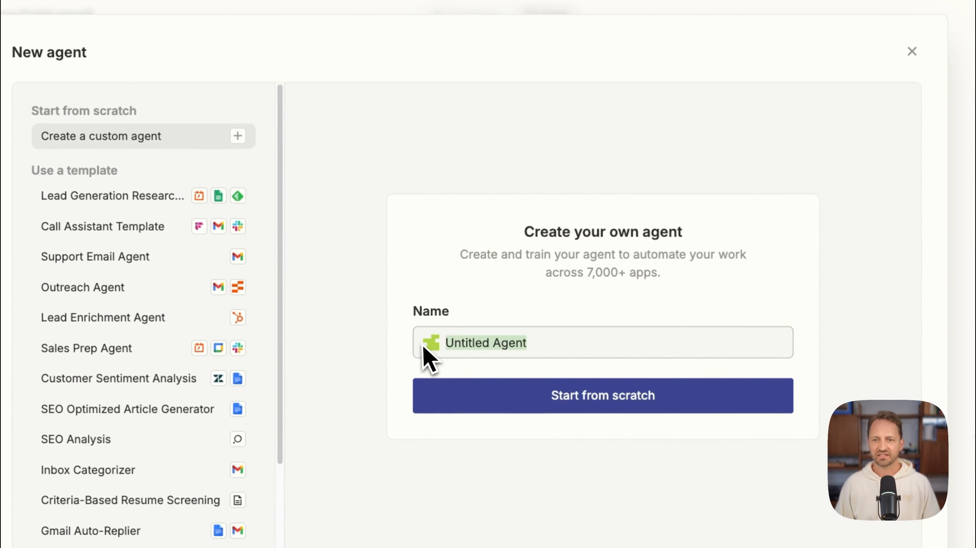
type("RevO")
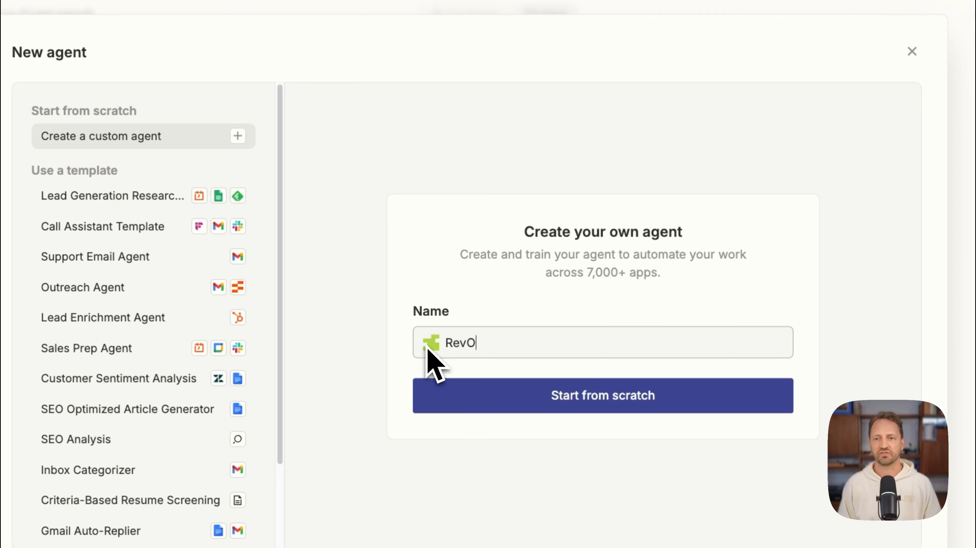
type("ps Agent")
left_click(591, 395)
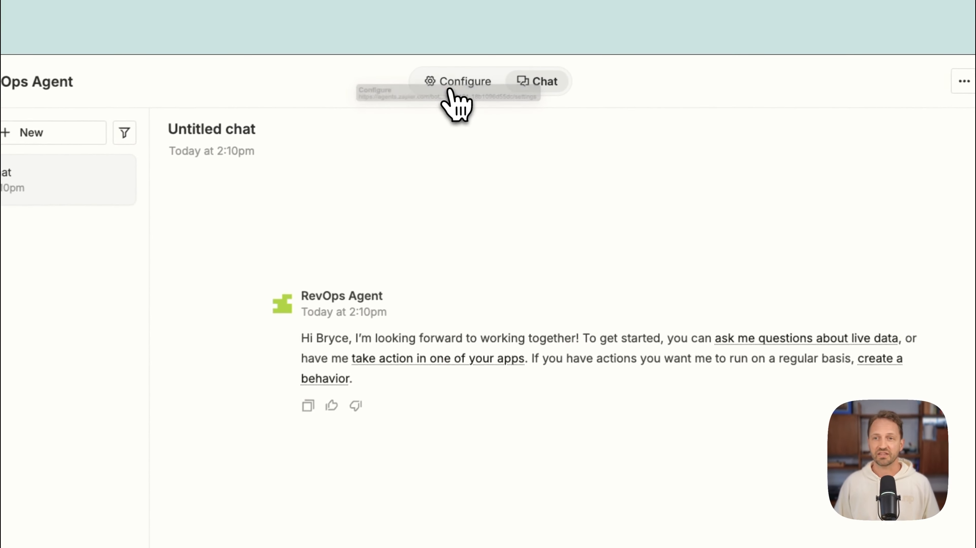
Create a behavior in the RevOps Agent's configuration and choose the Zapier Tables New Record event as its trigger
left_click(449, 91)
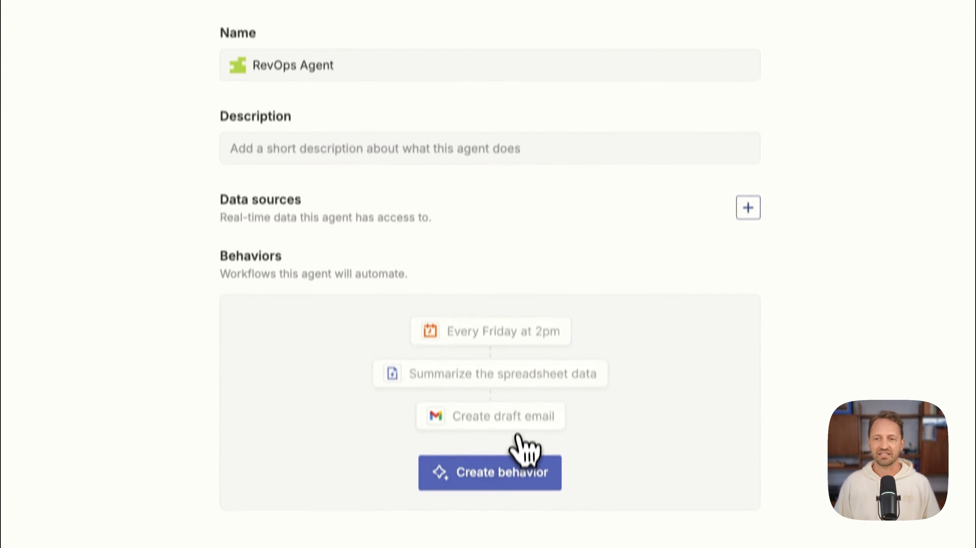
left_click(523, 476)
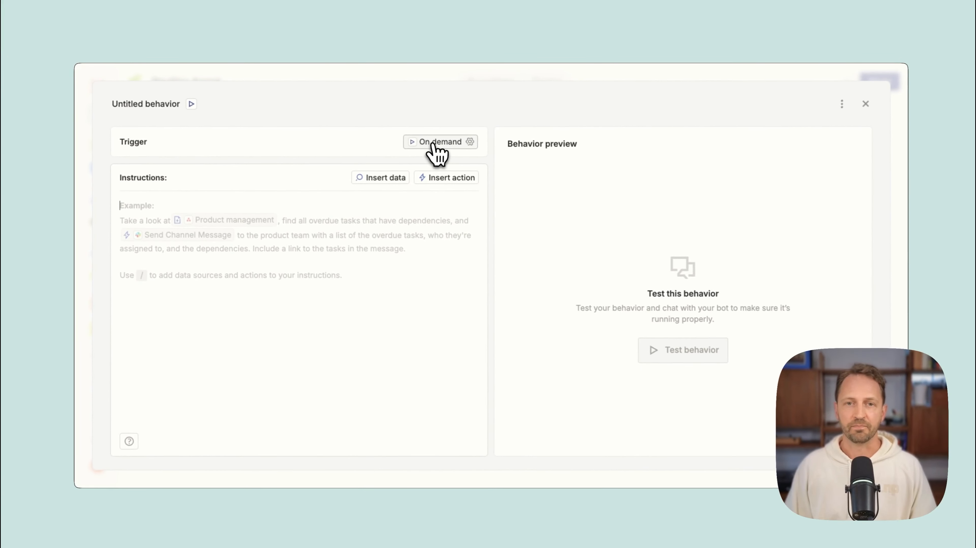
left_click(436, 143)
left_click(400, 211)
type("T")
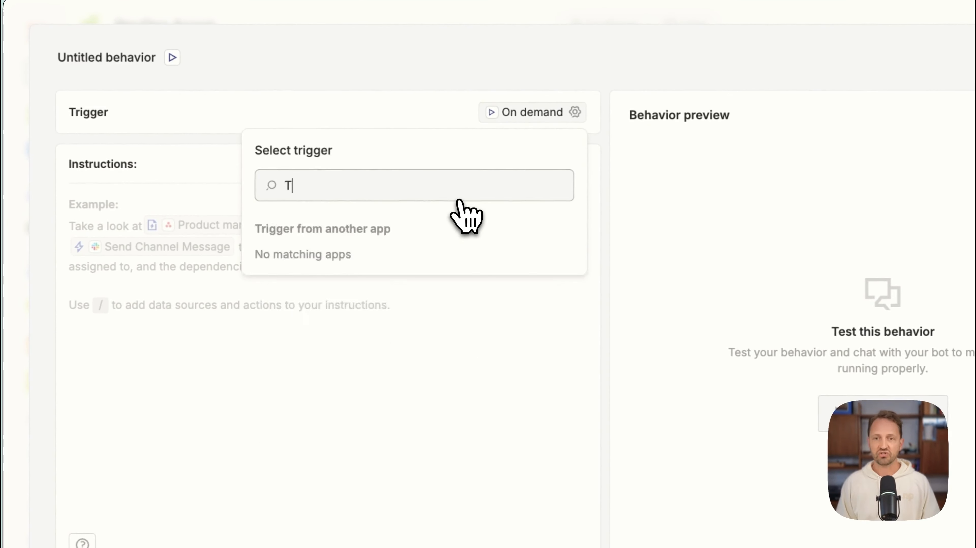
type("ables")
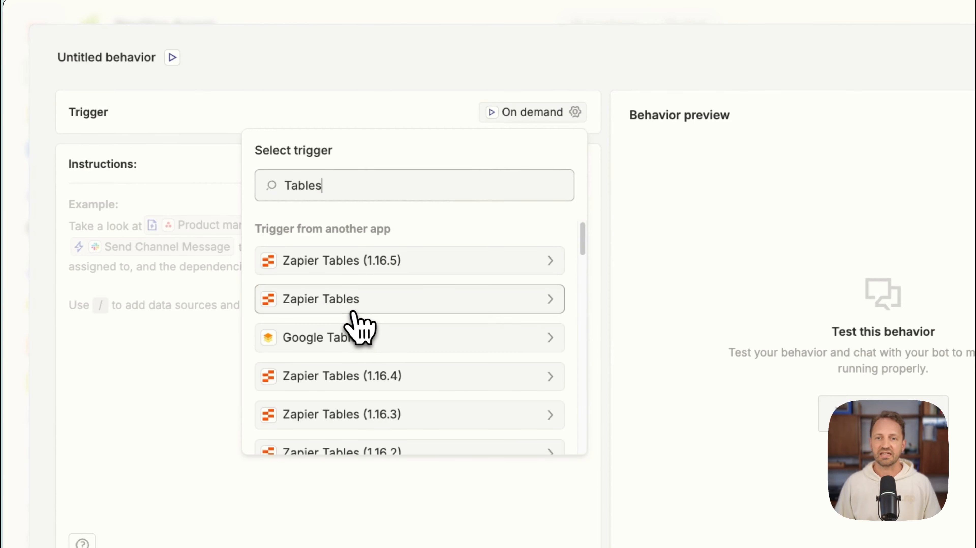
left_click(329, 306)
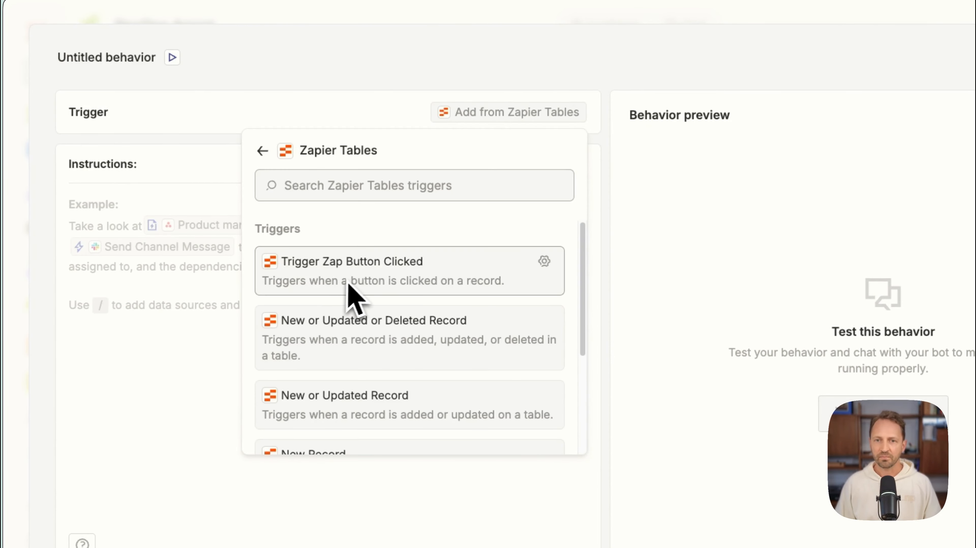
left_click(391, 196)
type("new")
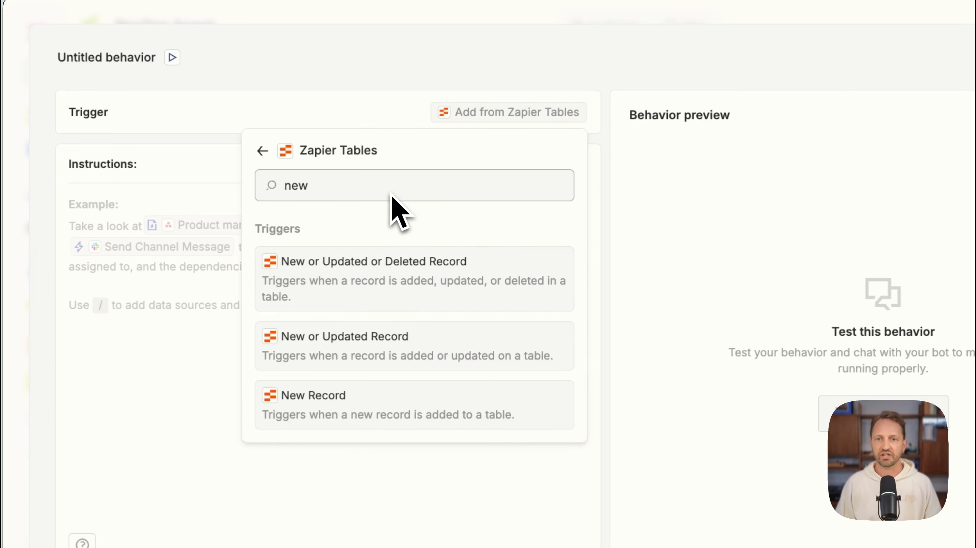
left_click(367, 404)
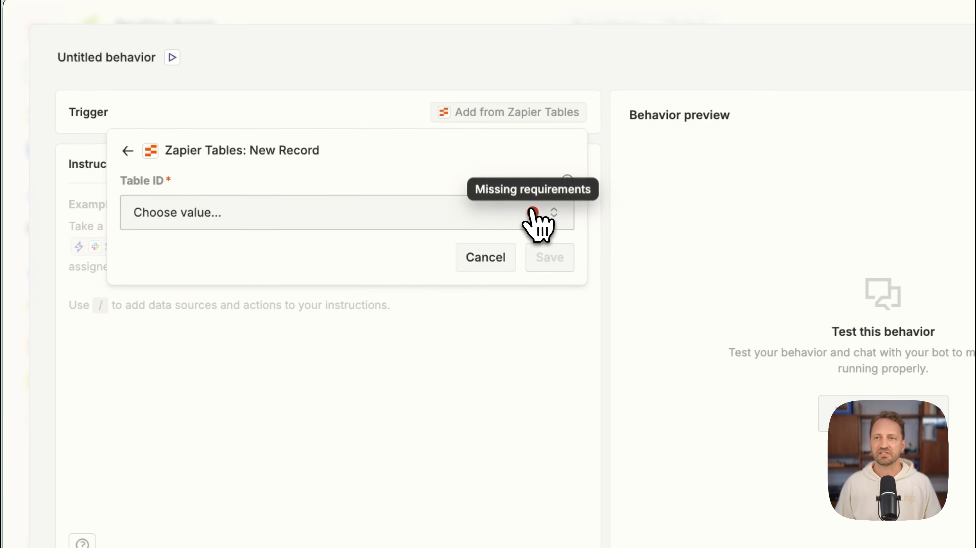
Set the trigger's Table ID to Leads Master and save the trigger
left_click(532, 214)
type("Leads Master")
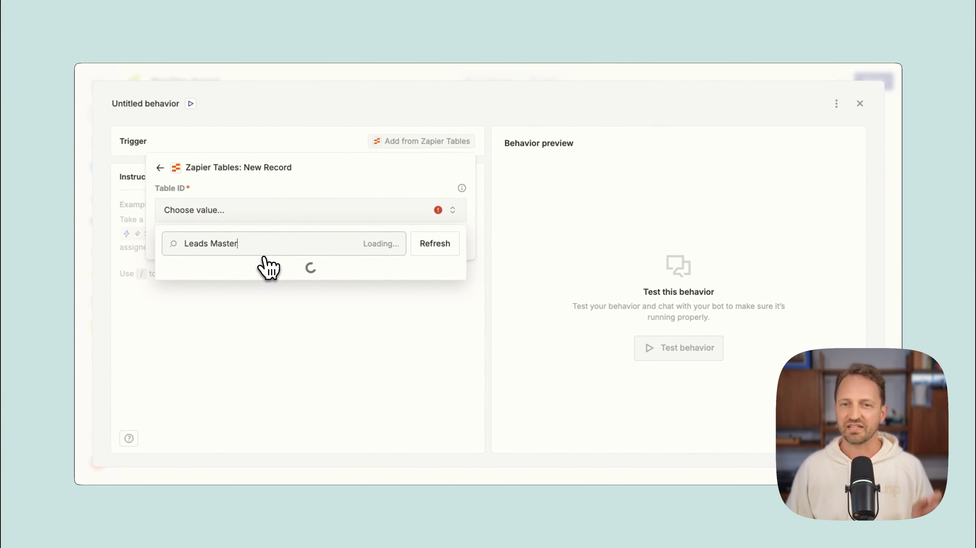
left_click(257, 301)
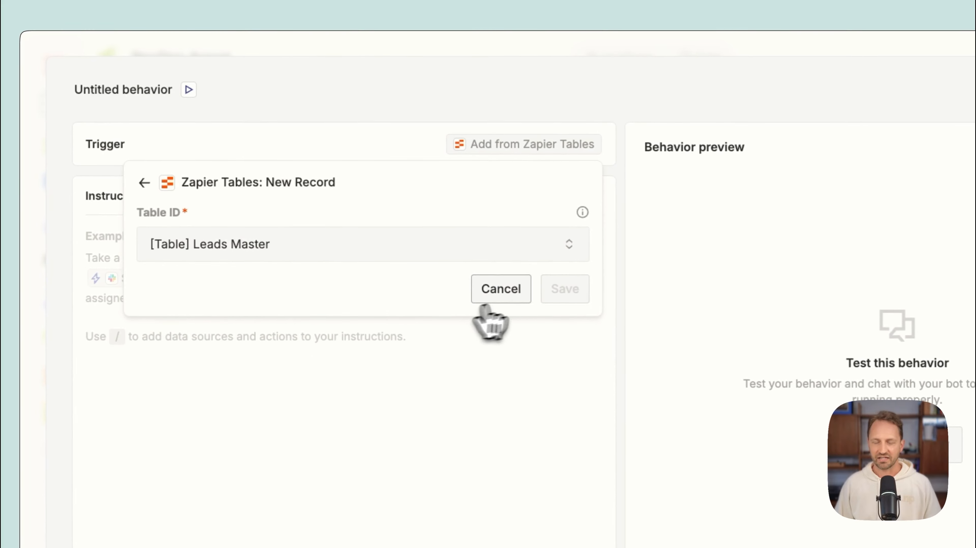
left_click(574, 300)
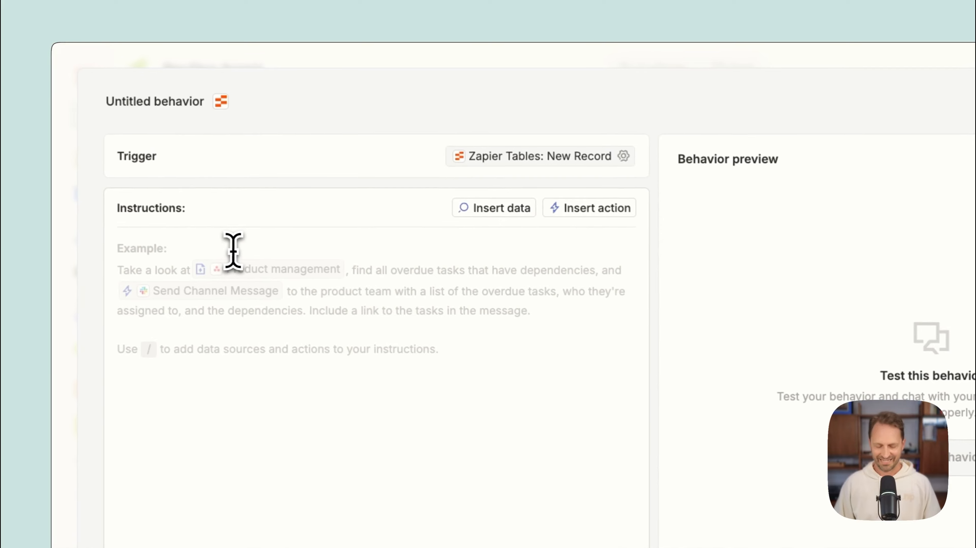
Write the instruction "For every new lead, find information about their company using Clearbit."
left_click(233, 252)
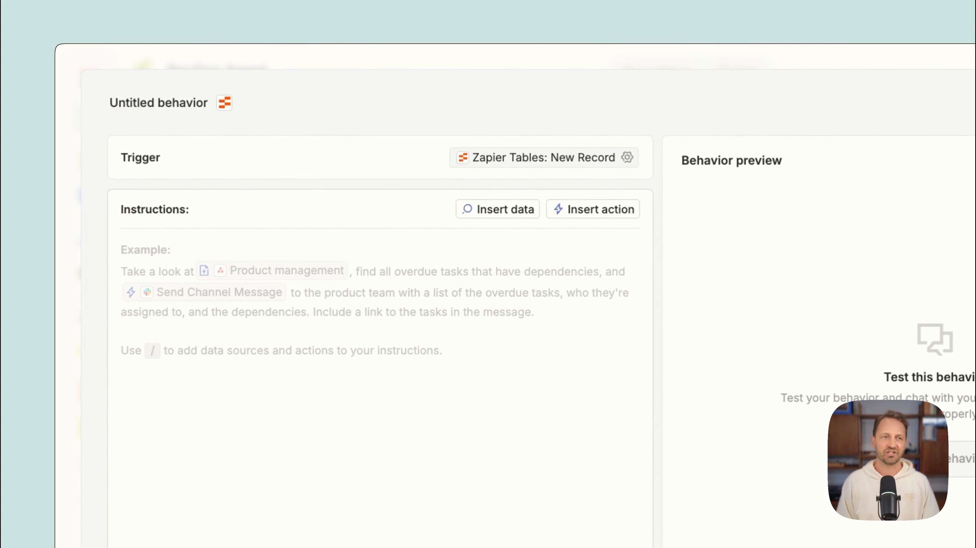
type("For every new lead, find information about their company using Clearbit")
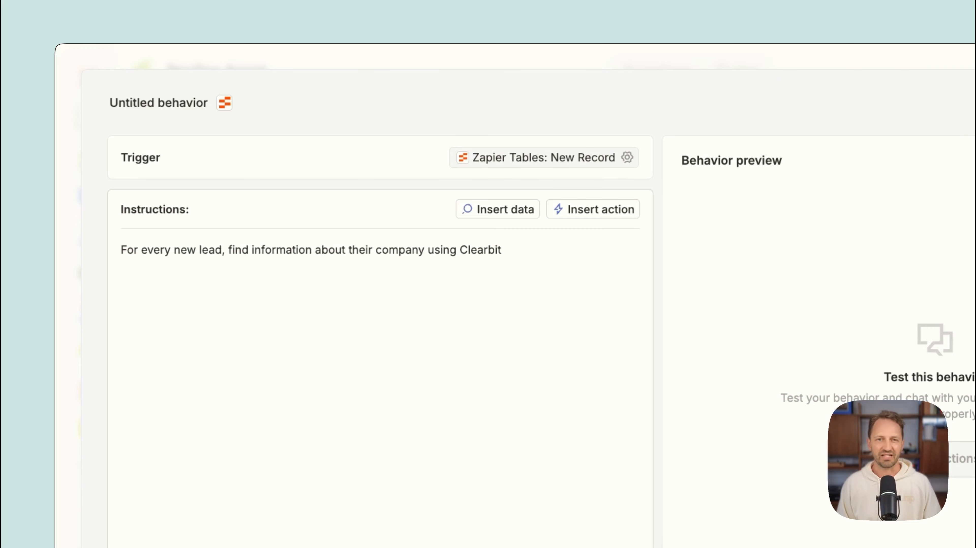
type(".")
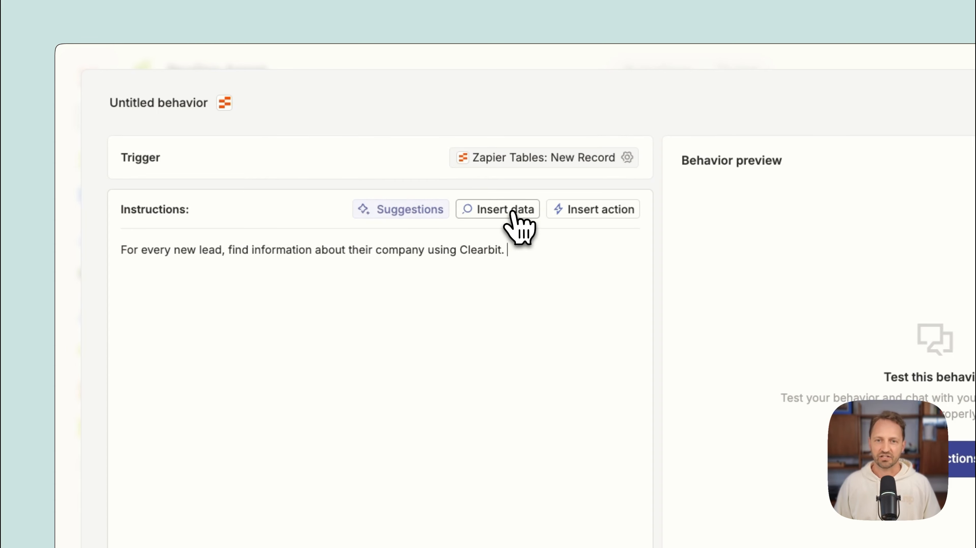
Insert the Clearbit data source Find a Company by Domain into the instructions
left_click(513, 212)
type("Clearbit")
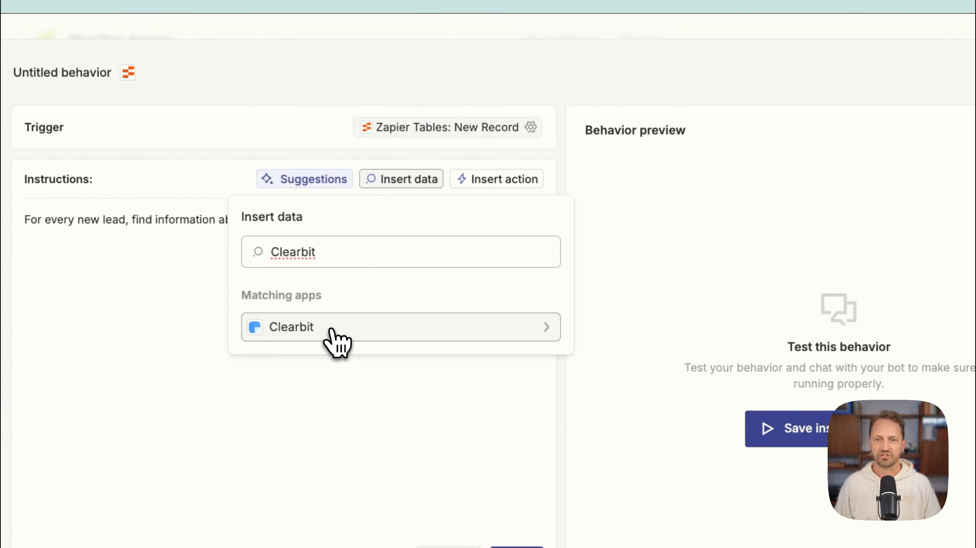
left_click(333, 328)
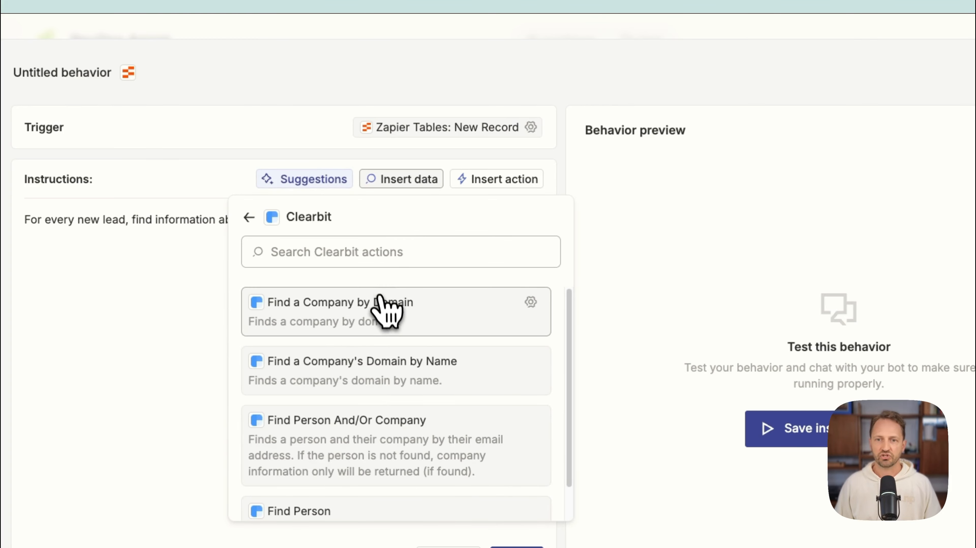
left_click(383, 310)
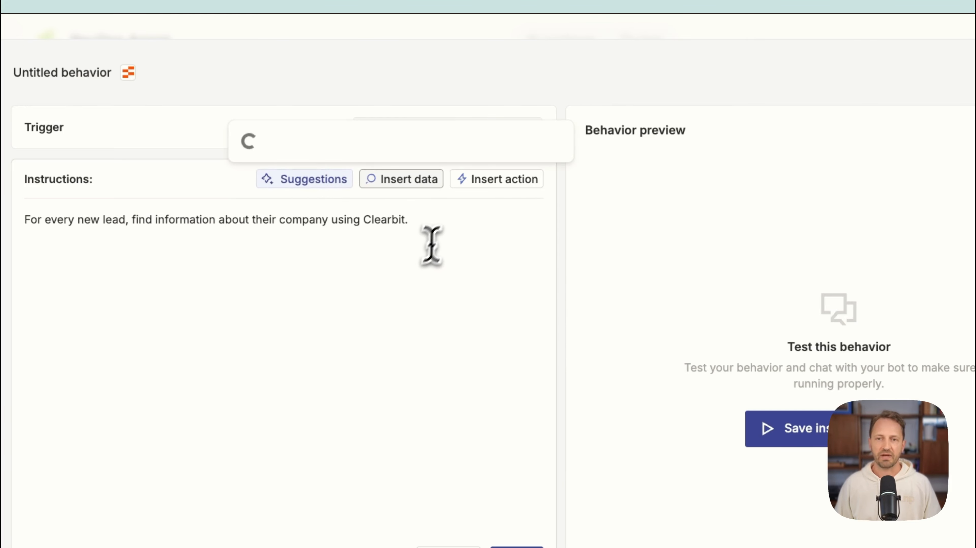
Add instructions to web-search a quick company summary and update the record in the Table, and insert the Zapier Tables Update Record action
type("The")
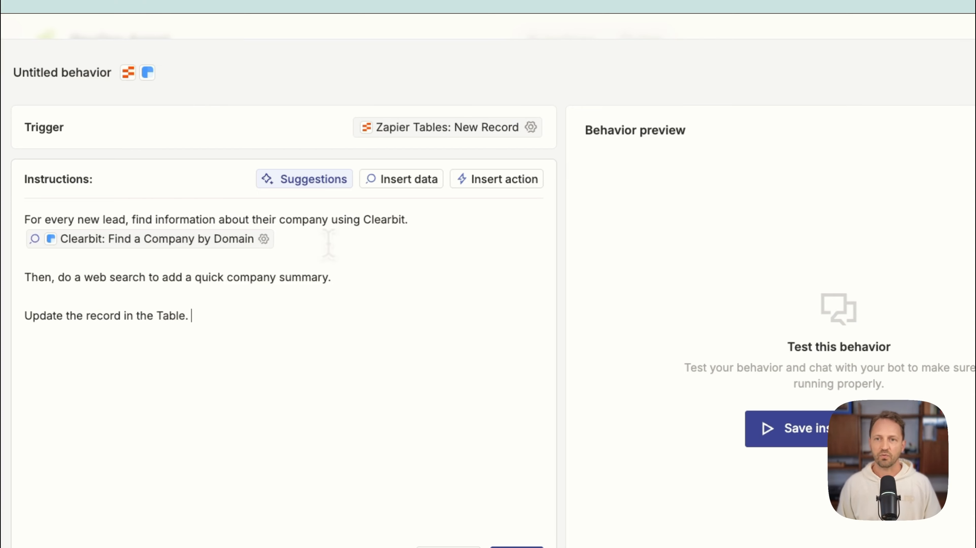
left_click(517, 184)
type("T")
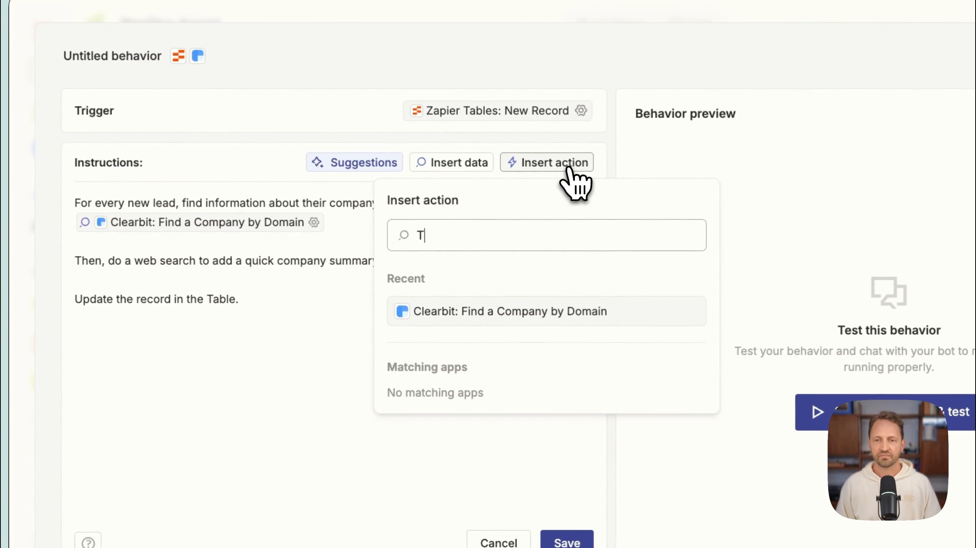
type("ables")
left_click(457, 358)
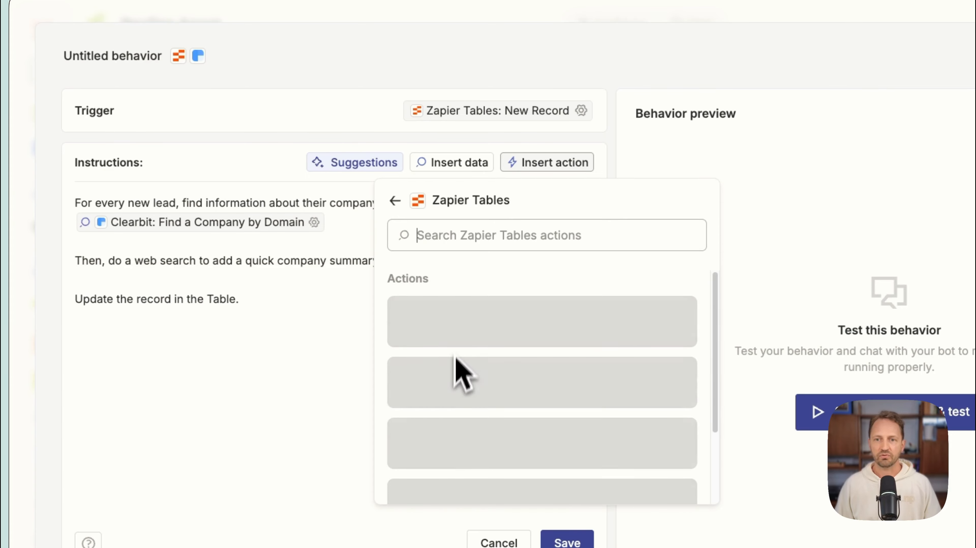
type("Update")
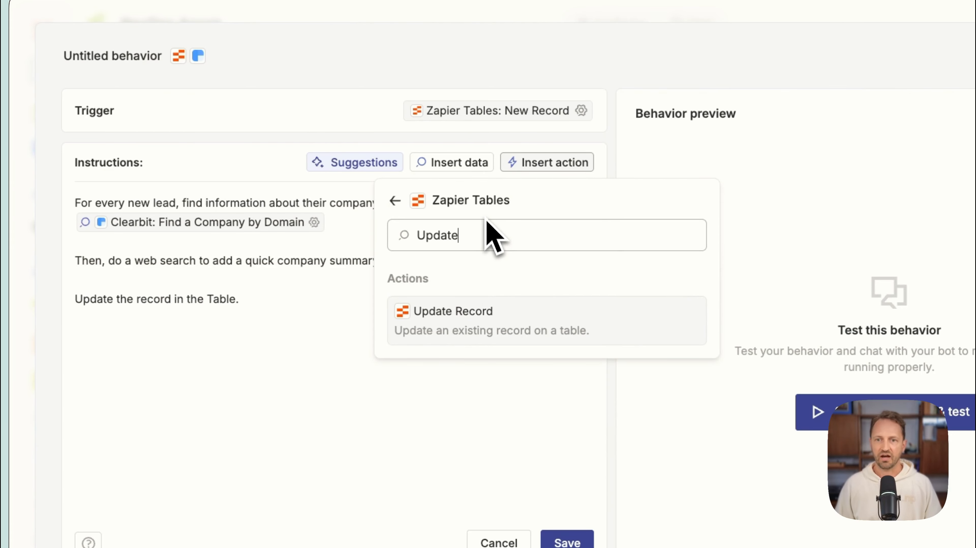
left_click(473, 333)
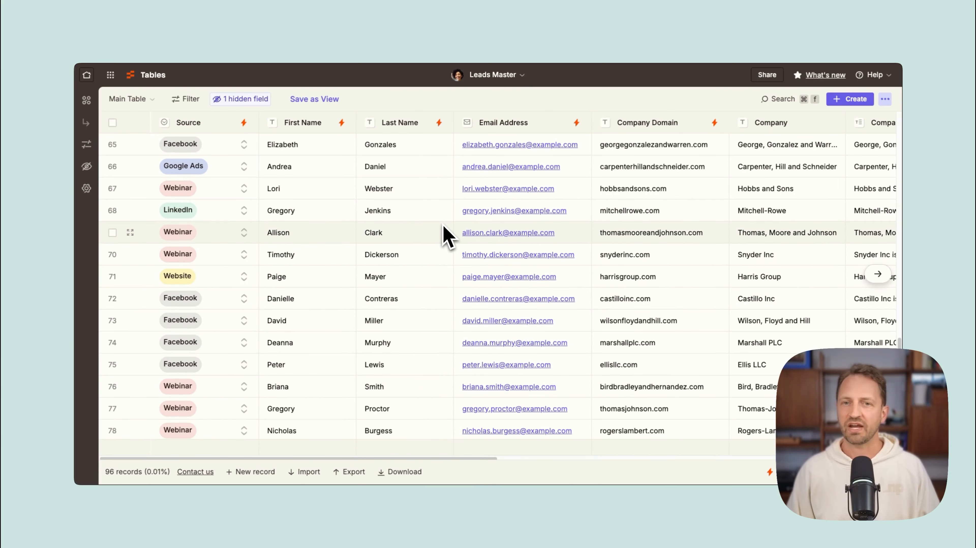
Examine the company, summary, size, industry, region and Ideal Customer Profile columns of the Leads Master table
scroll(445, 233, "right", 10)
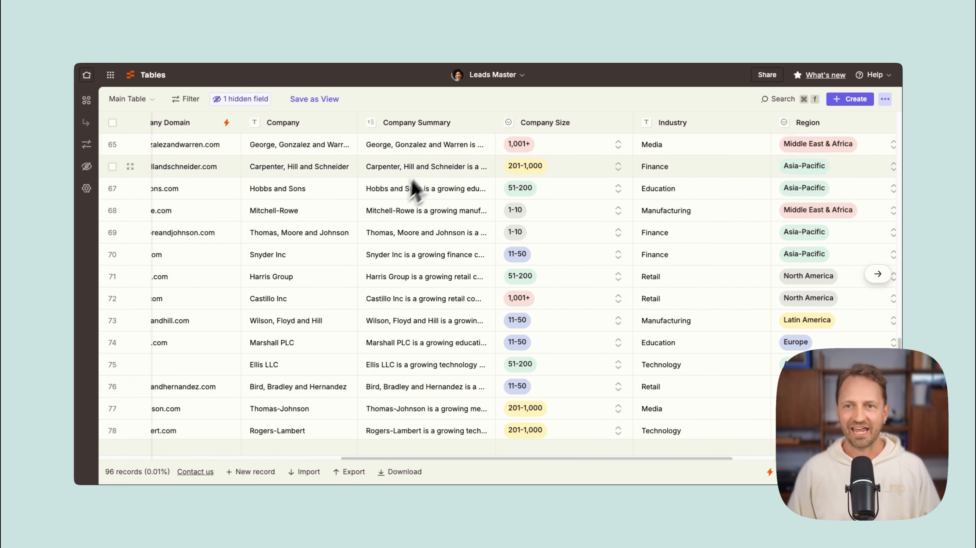
scroll(547, 210, "right", 3)
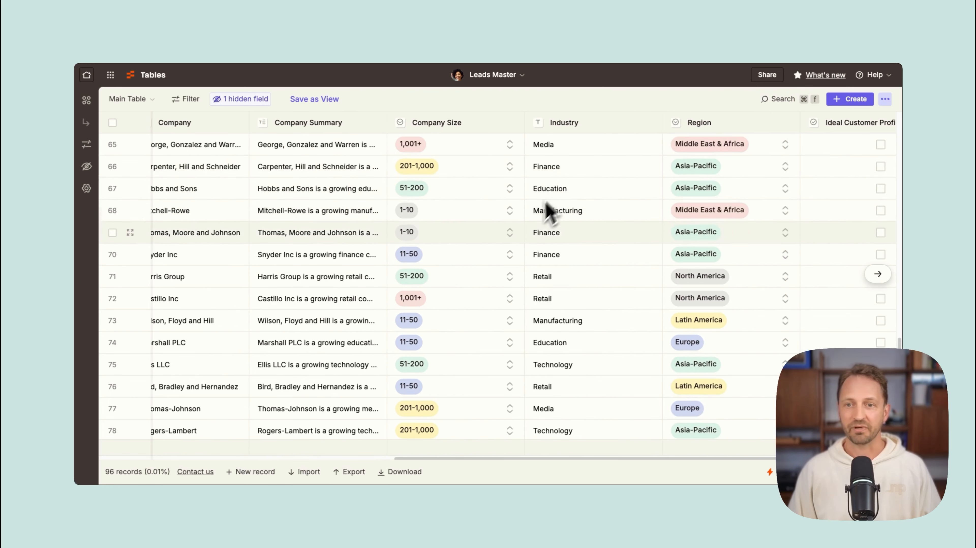
scroll(587, 207, "right", 3)
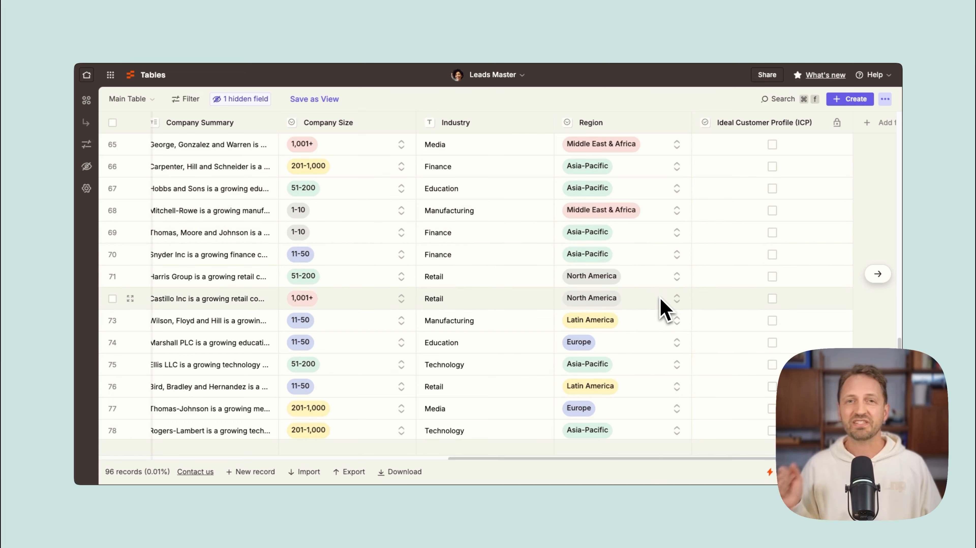
scroll(659, 292, "right", 3)
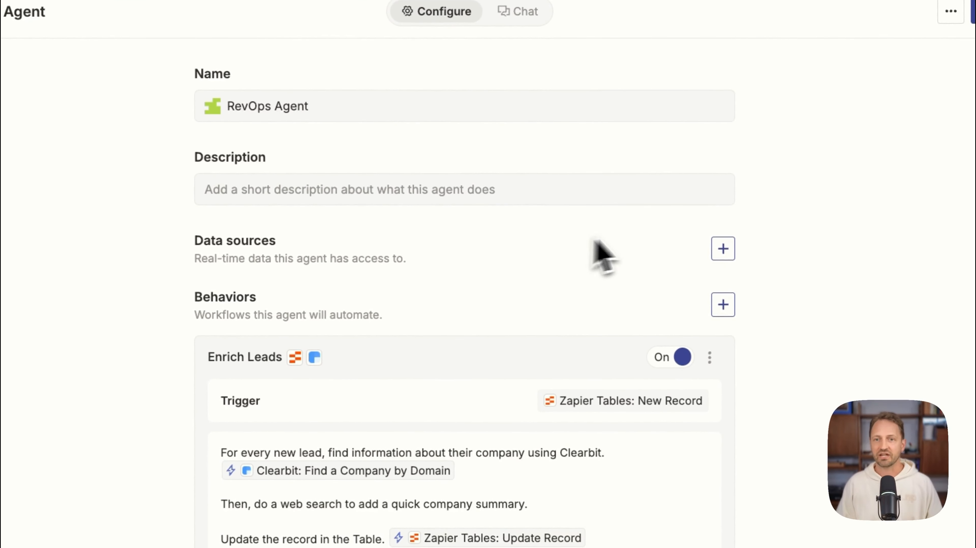
Add a new behavior to the agent and choose the Zapier Tables Updated Record trigger for it
left_click(722, 312)
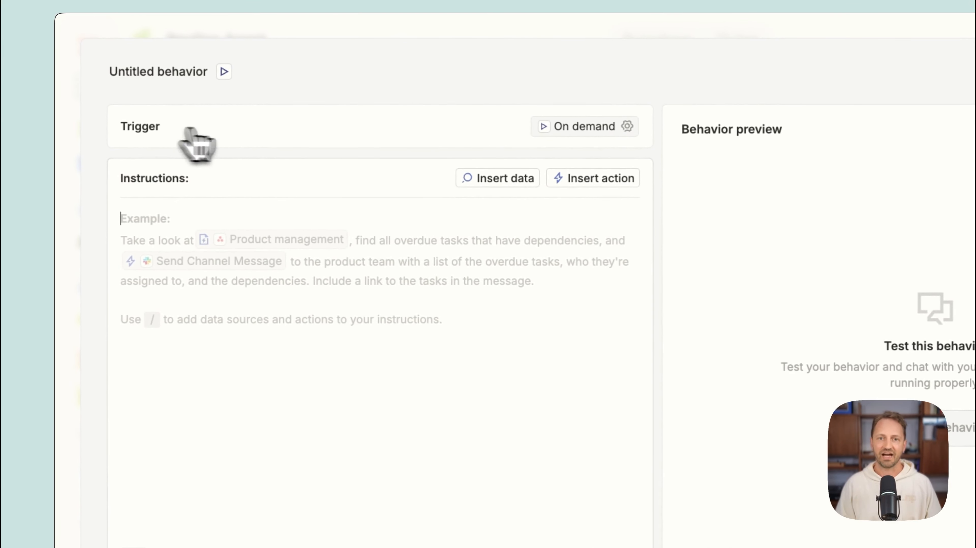
left_click(569, 129)
type("table")
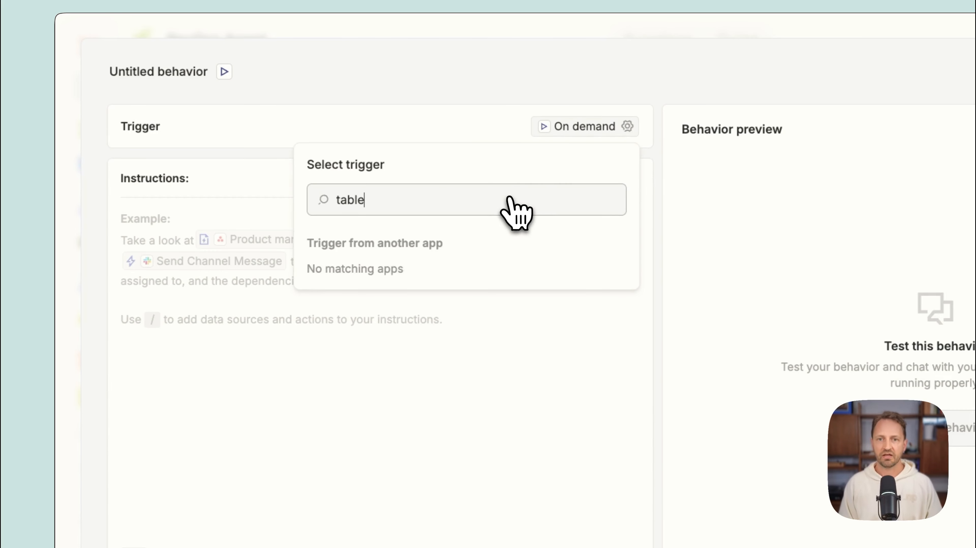
left_click(386, 313)
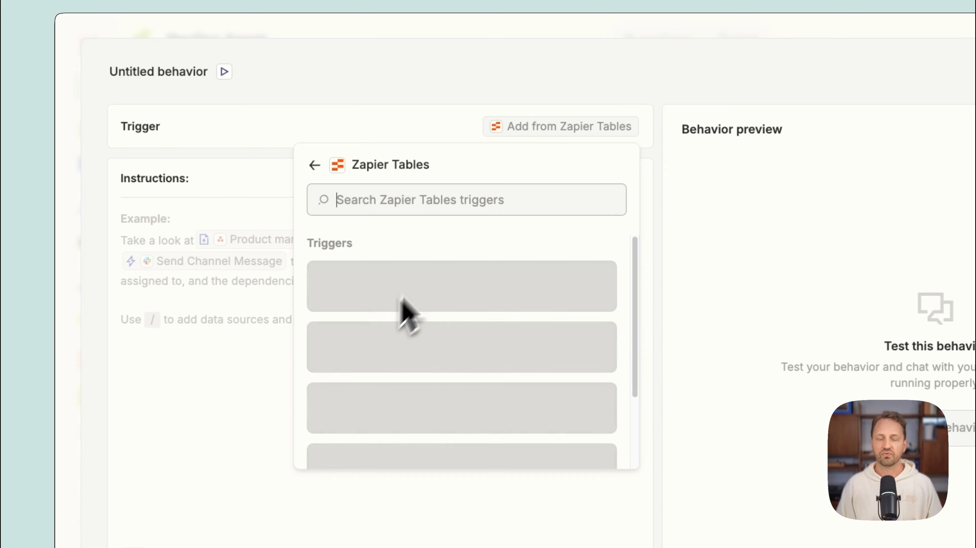
scroll(474, 257, "down", 5)
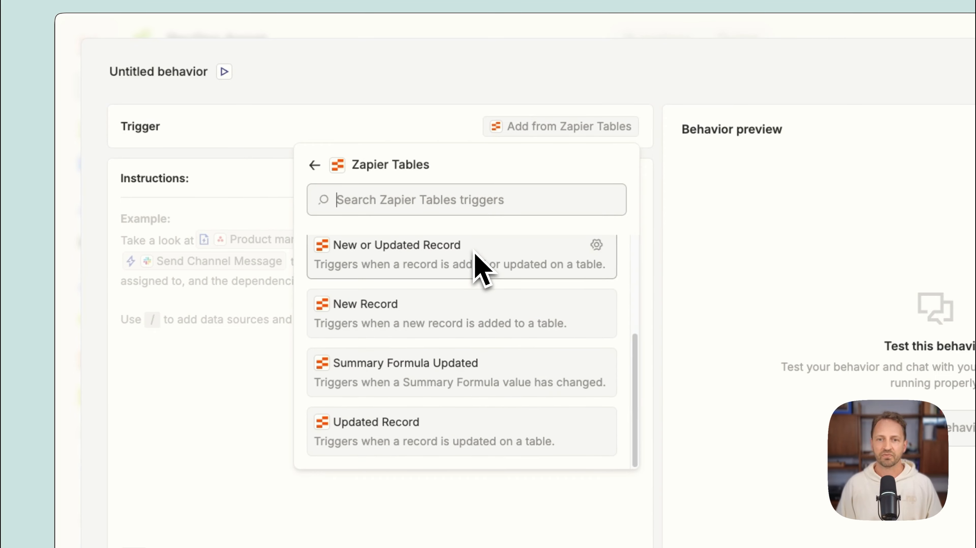
left_click(434, 430)
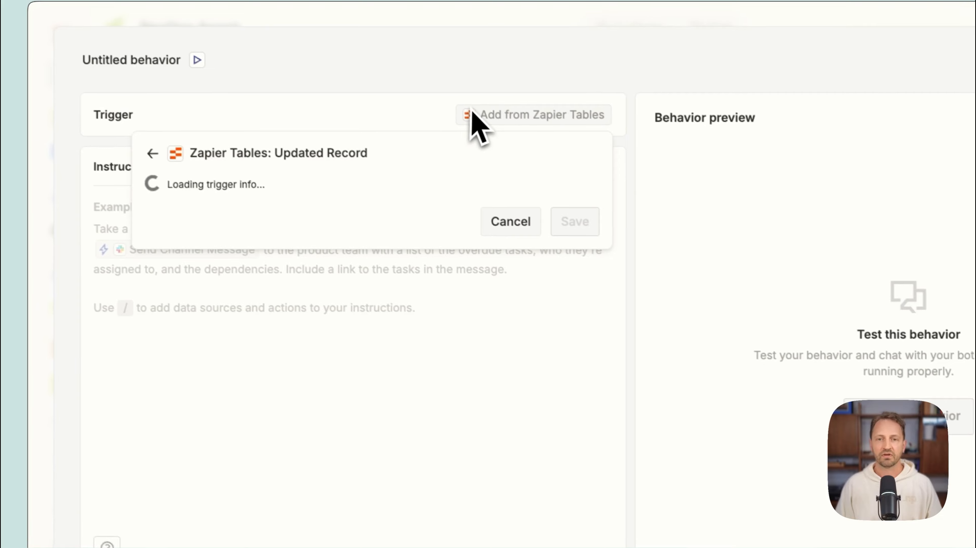
Configure the trigger with the Leads Master table and Industry as the trigger field, and save it
left_click(391, 218)
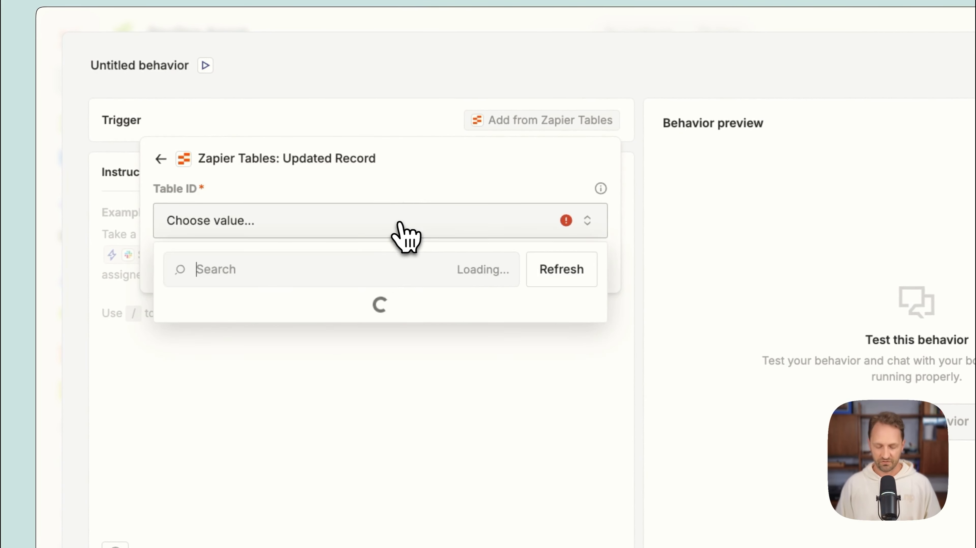
type("Leads Master")
key("Return")
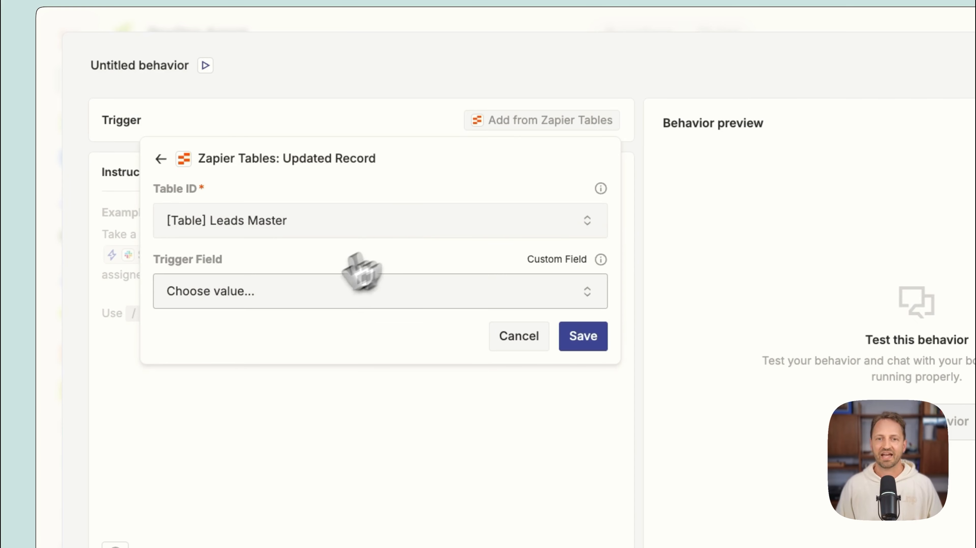
left_click(287, 293)
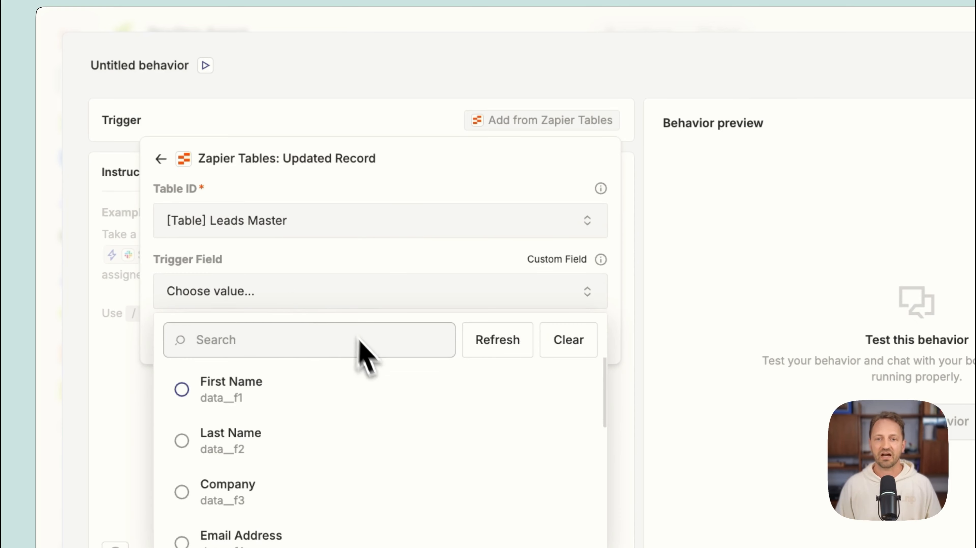
scroll(382, 408, "down", 5)
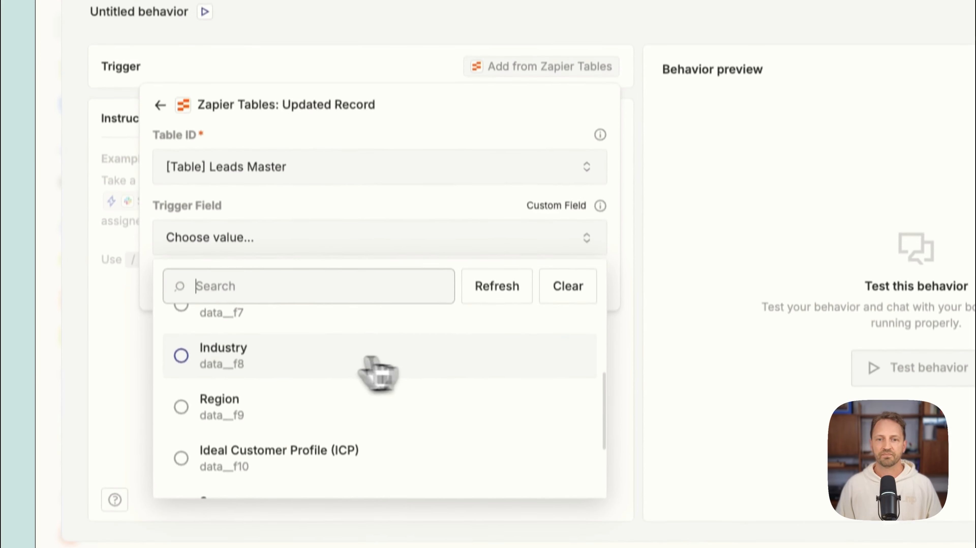
left_click(192, 418)
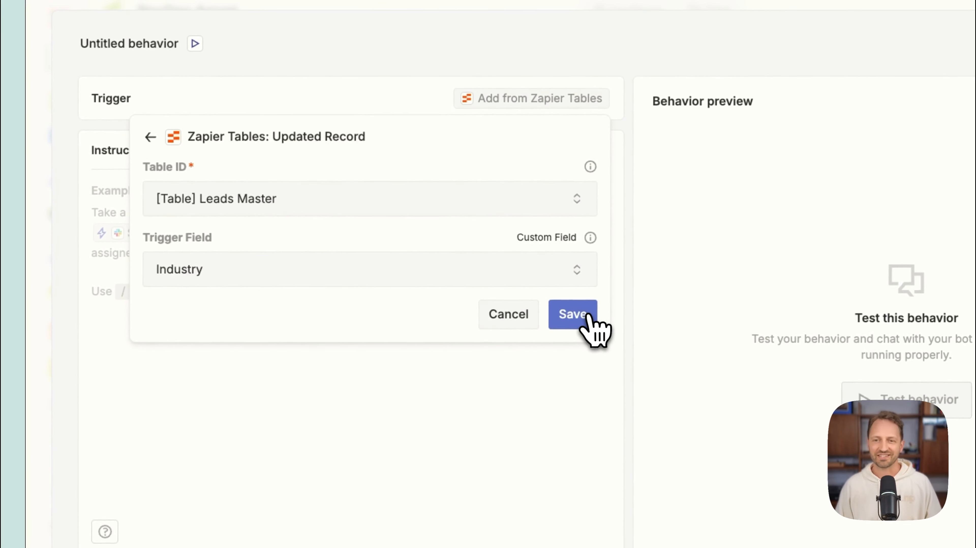
left_click(589, 313)
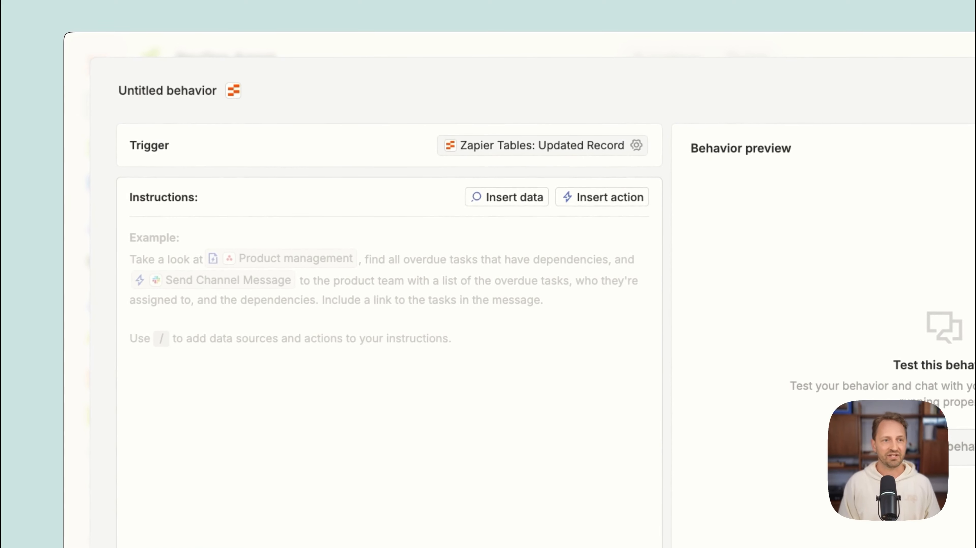
Write "Identify if the person/company is in our ideal customer profile:" followed by placeholder criteria for number of employees, region, industries and roles
type("Iden")
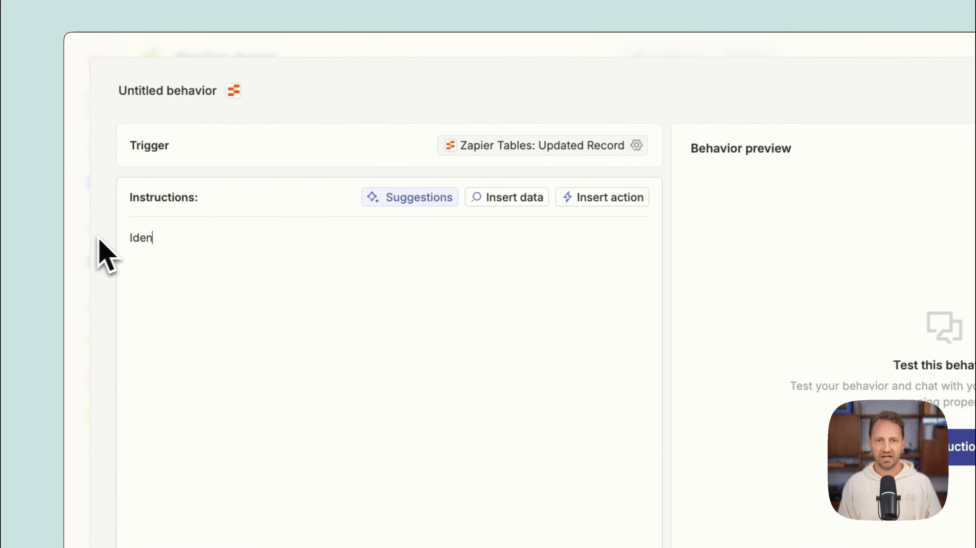
type("tify if the person/company is in our ideal customer p")
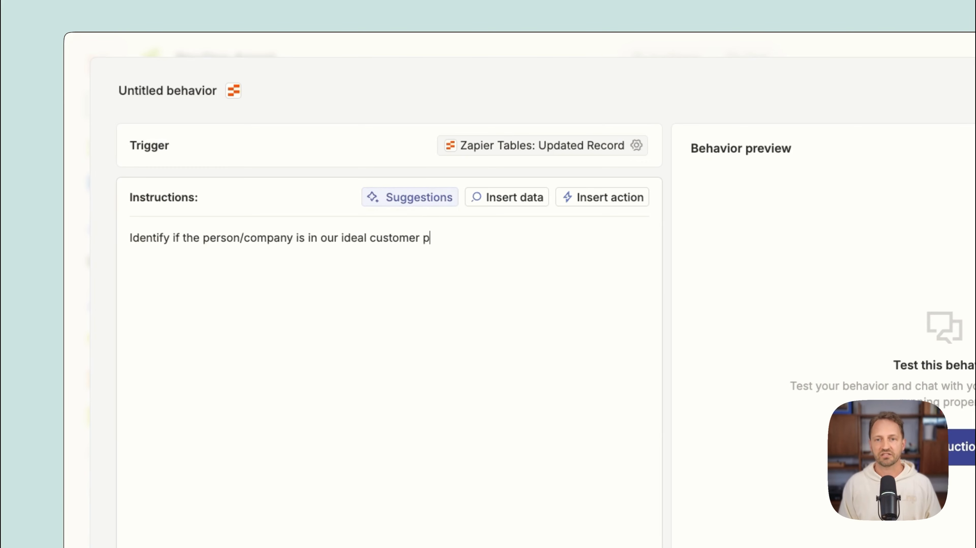
type(".")
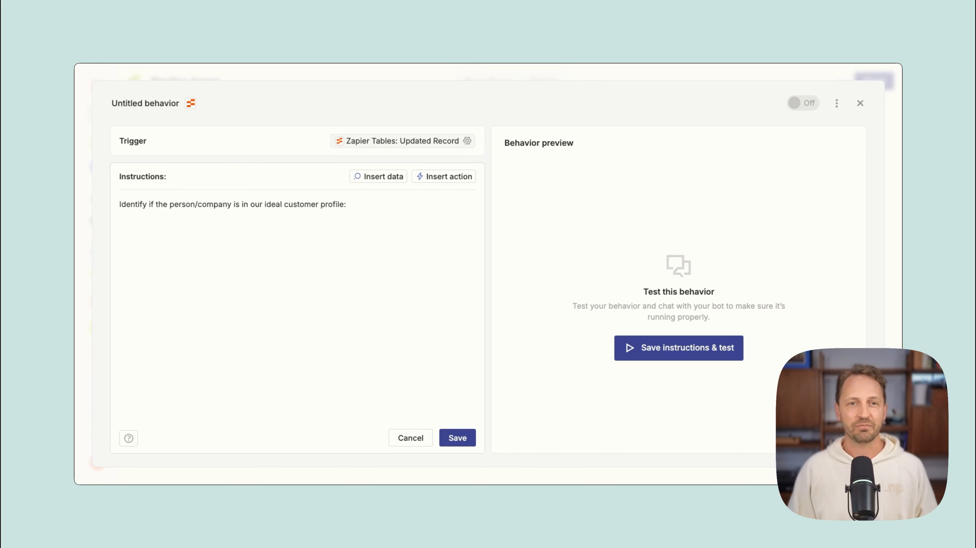
key("Return")
key("Return")
type("- Company size of [number of employees] - Located in [region] - Is in one of the following industries: [industries] - Has one of the following roles: [roles]")
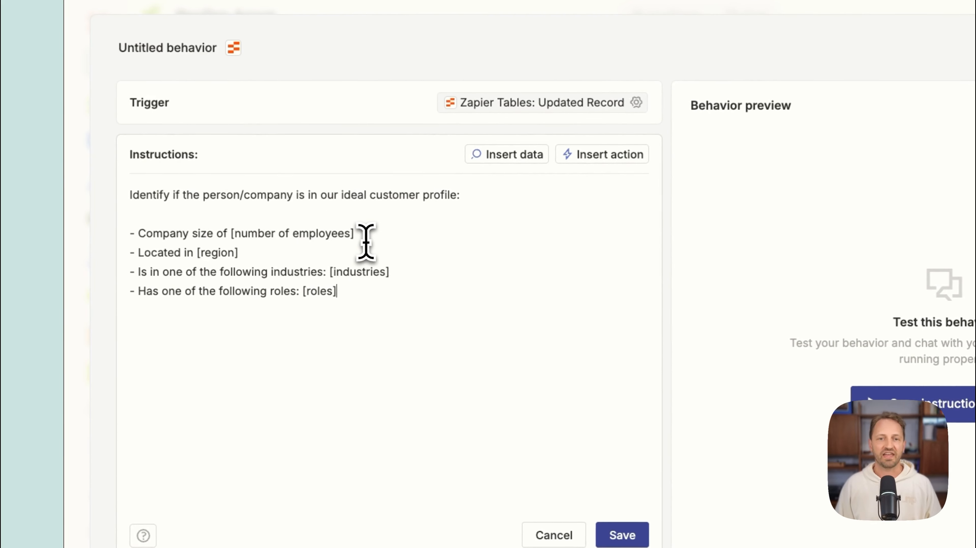
Fill in the criteria placeholders with a company size of over 100, located in North America, and the industry Tech
left_click_drag(374, 232, 233, 241)
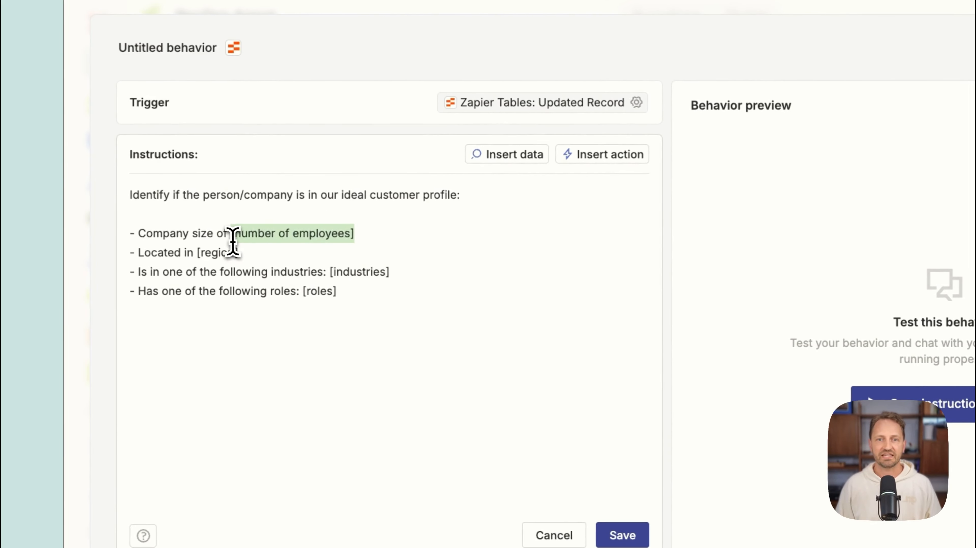
type("ov")
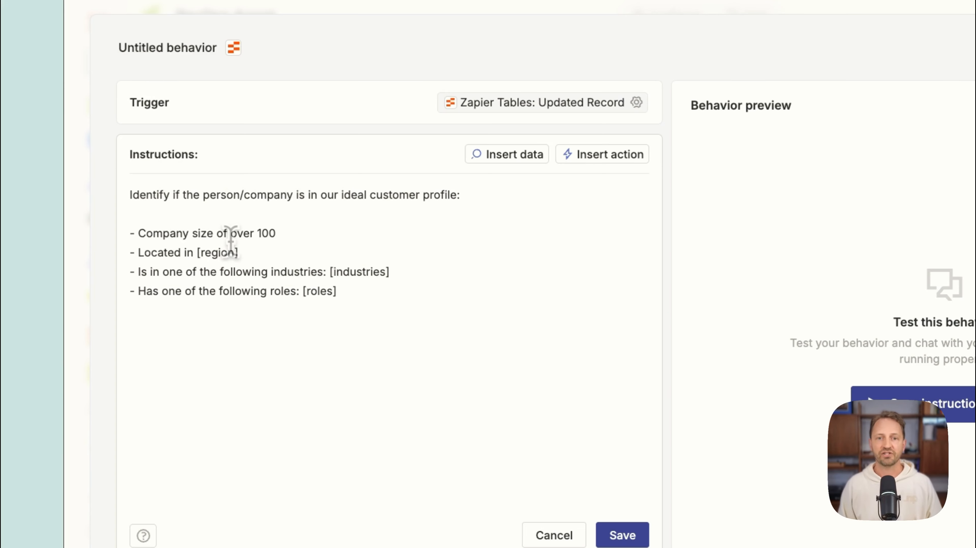
left_click_drag(238, 253, 202, 253)
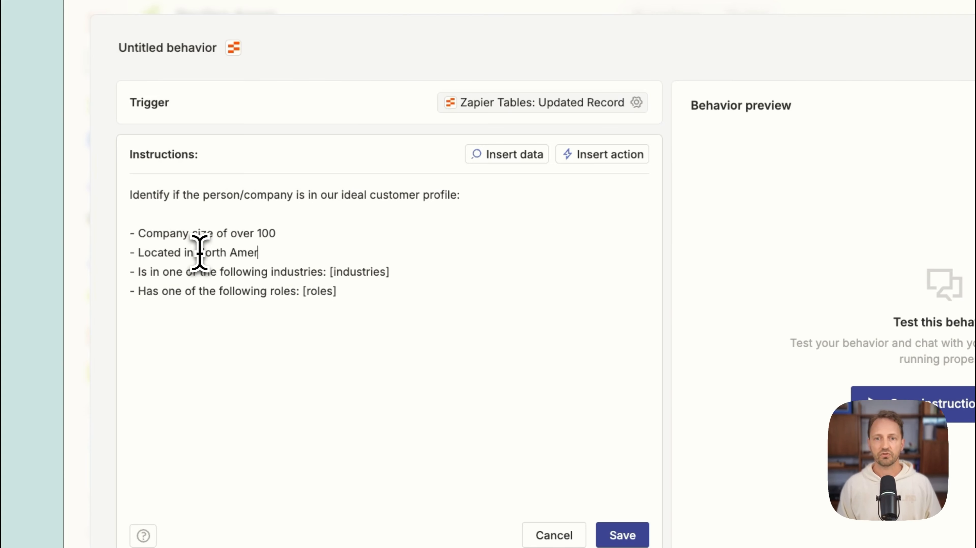
left_click_drag(405, 274, 334, 274)
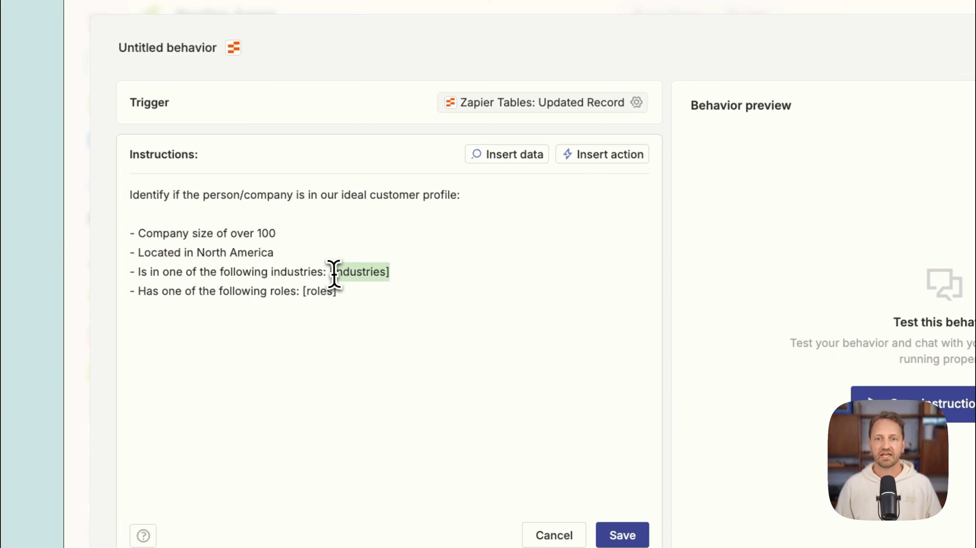
key("BackSpace")
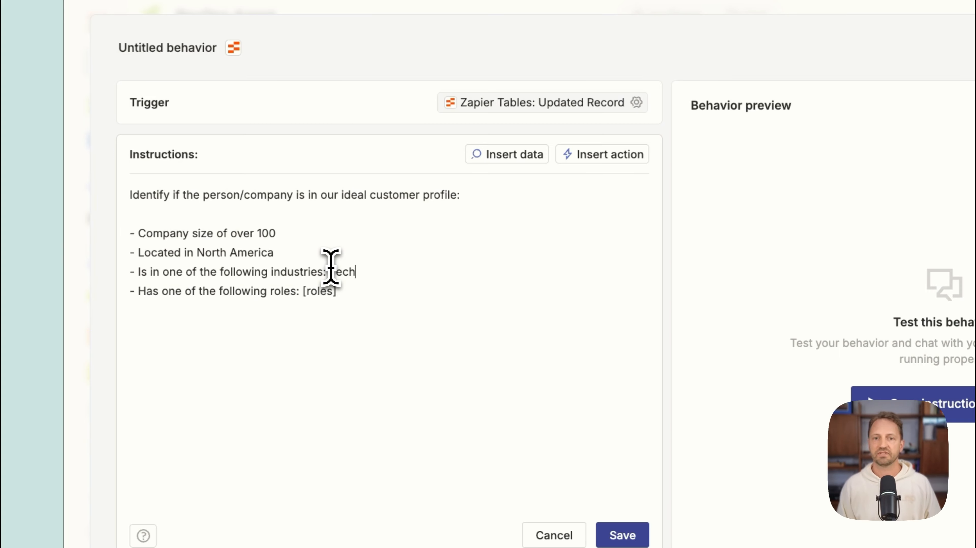
Remove the roles criterion and add the instruction "If the person/company fits in our ICP, check the ICP checkbox."
left_click_drag(349, 293, 124, 305)
key("BackSpace")
key("Return")
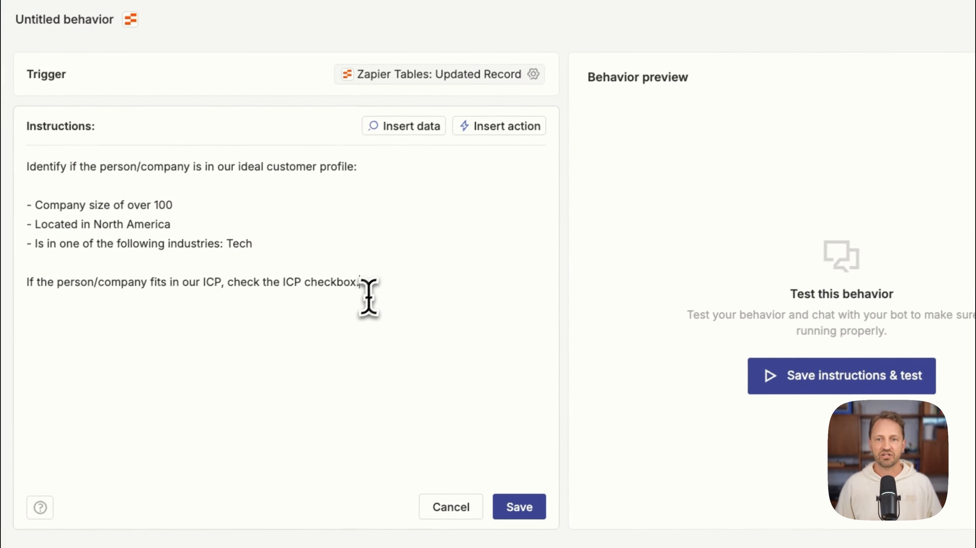
Insert the Zapier Tables Update Record action after the ICP checkbox instruction
type("/")
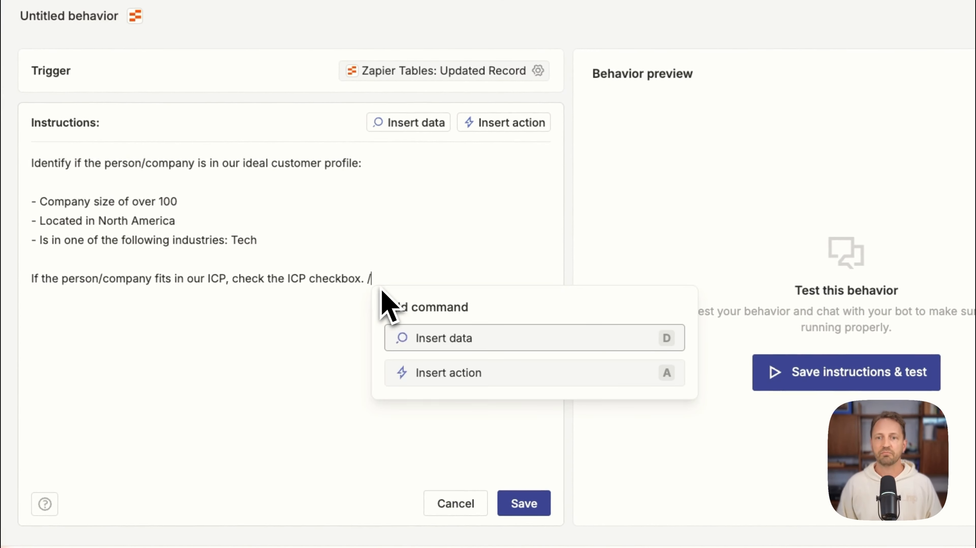
left_click(476, 374)
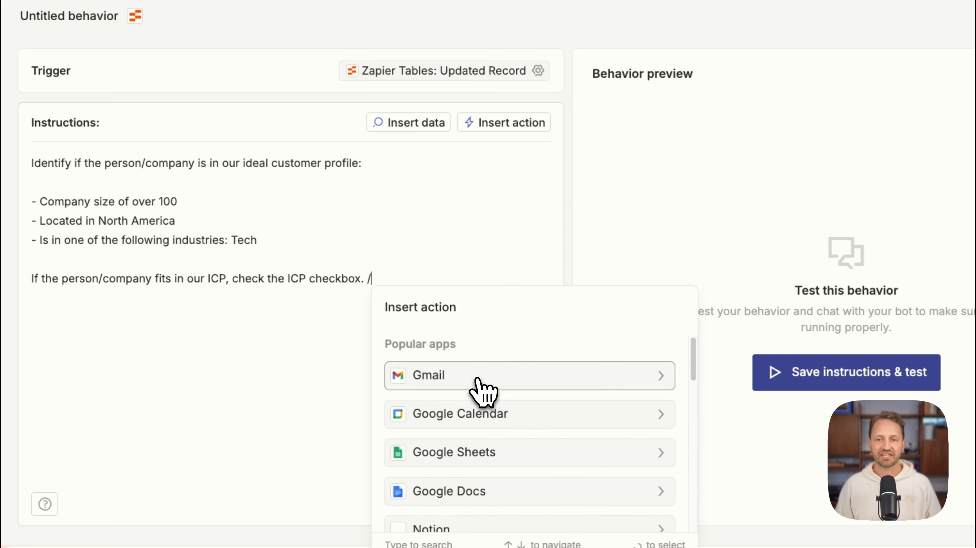
type("Tables")
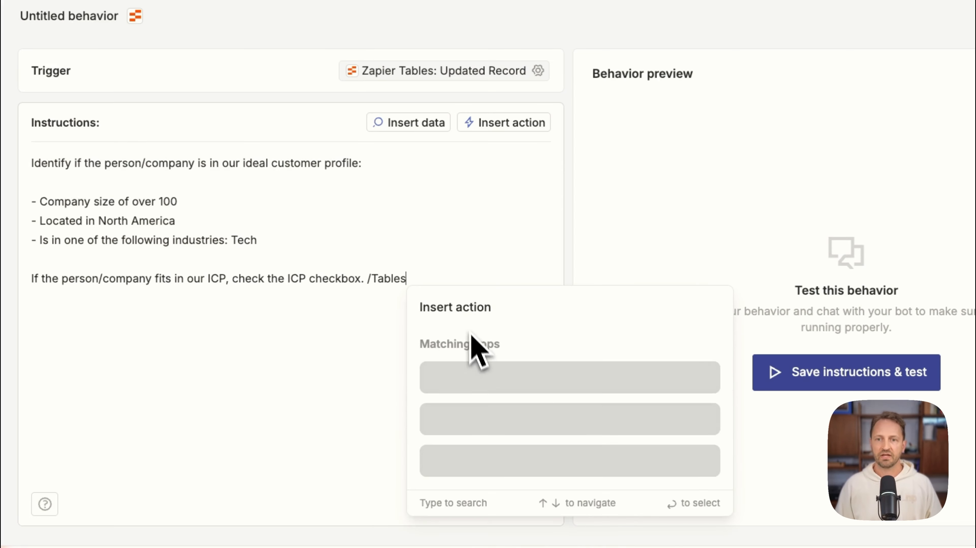
left_click(499, 375)
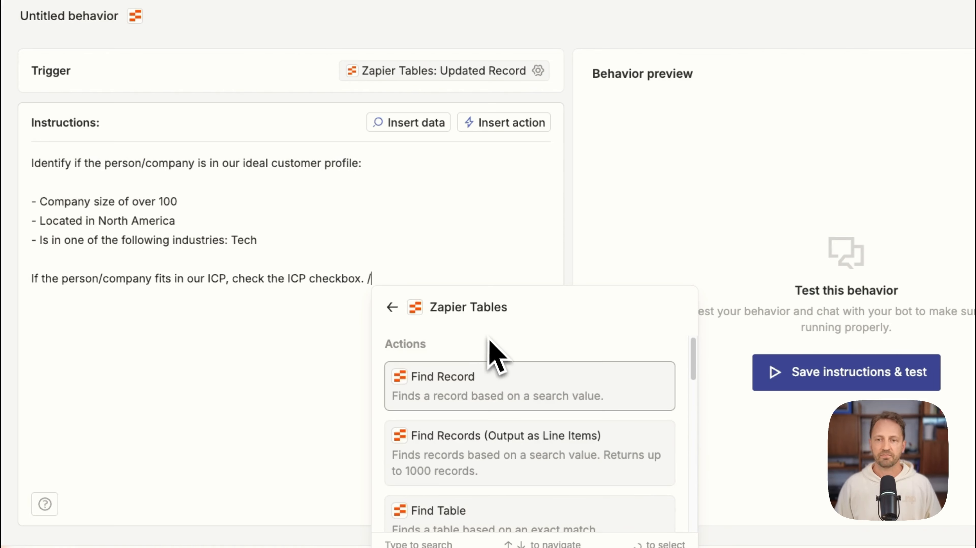
type("Update")
left_click(506, 392)
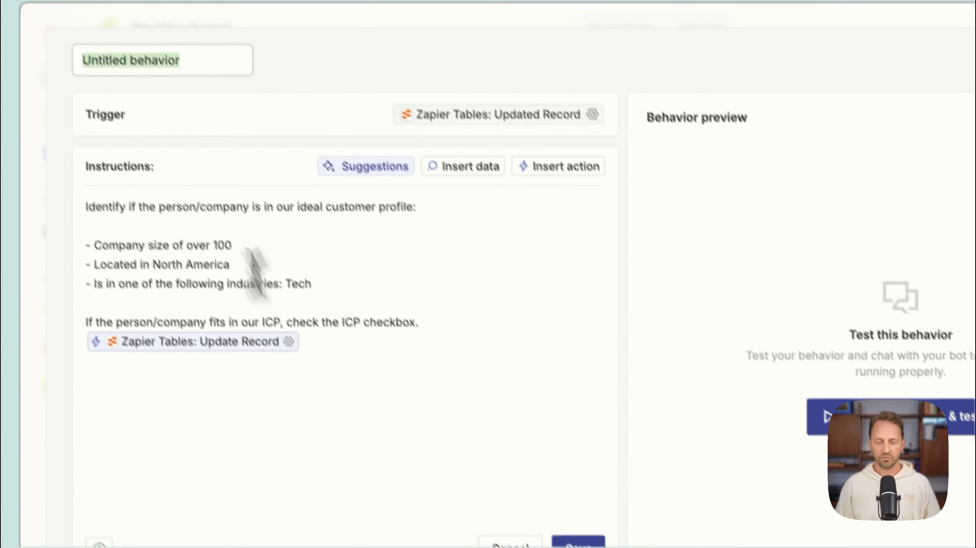
Name the behavior ICP Identifier, save it and turn it on
type("ICOP")
key("BackSpace")
key("BackSpace")
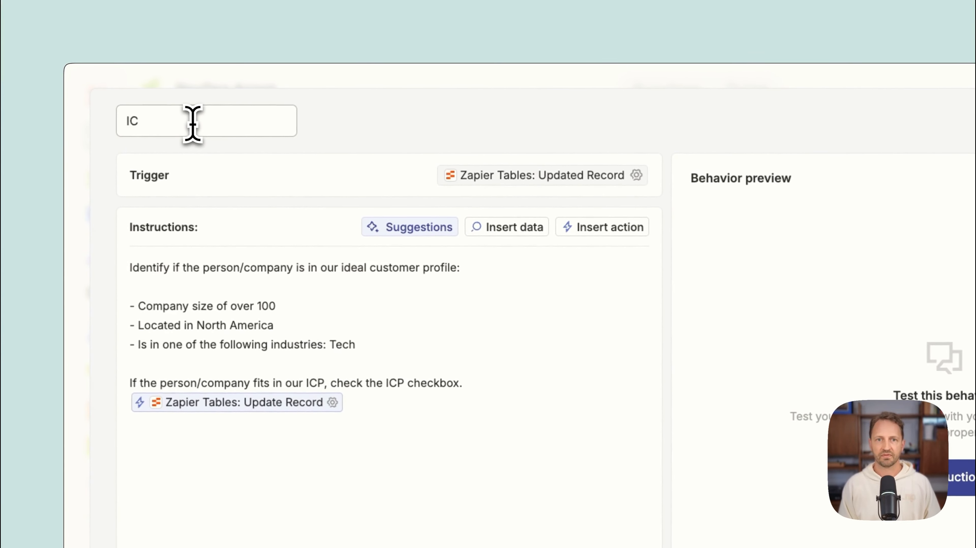
type("P ")
type("Identifie")
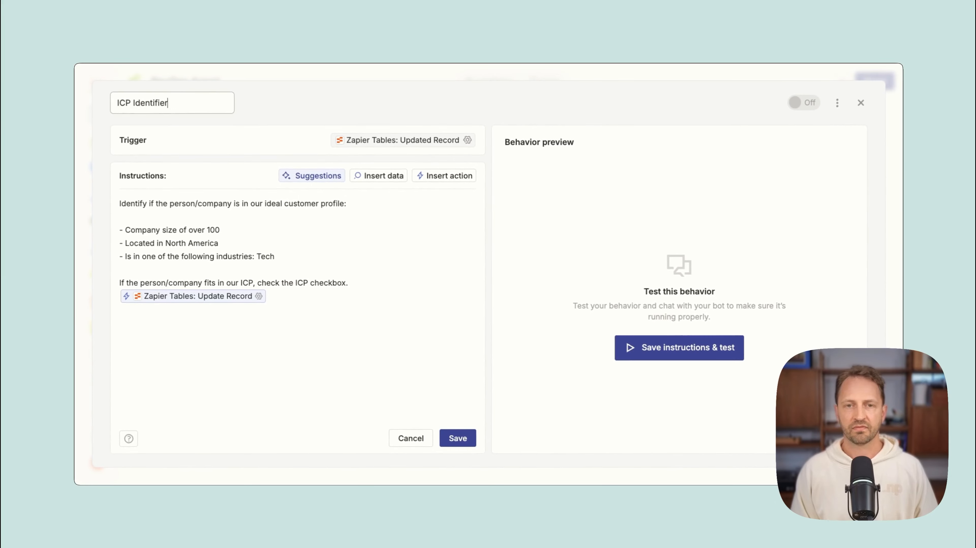
type("r")
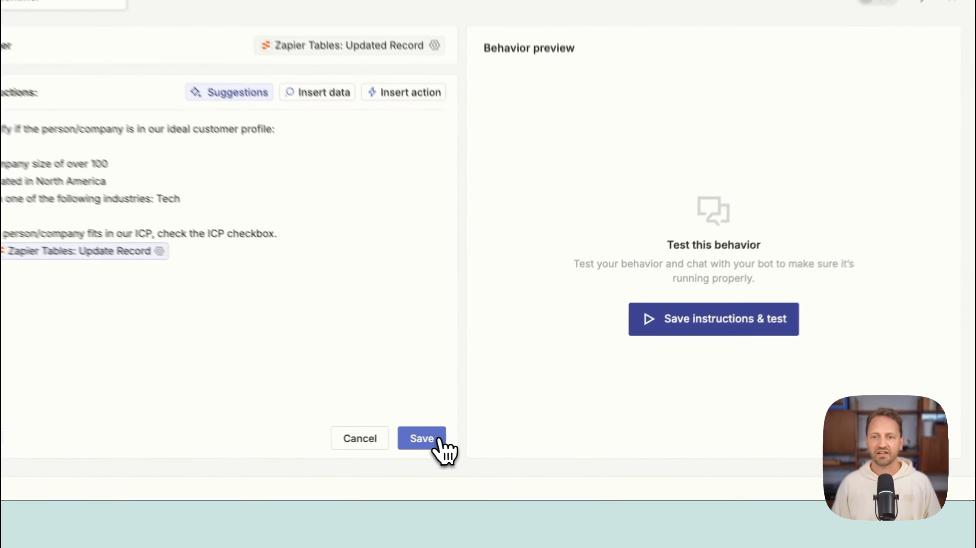
left_click(458, 439)
left_click(855, 8)
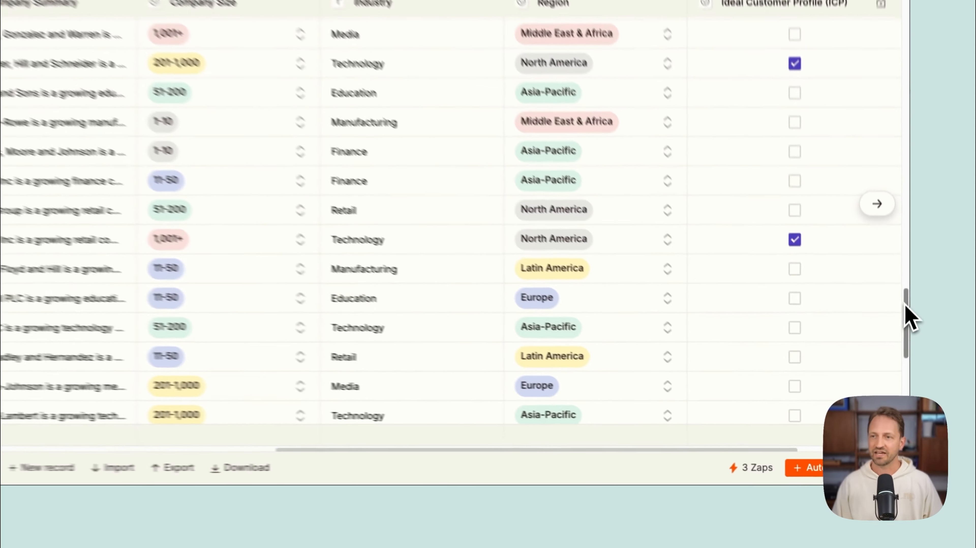
Review the Ideal Customer Profile checkboxes against company size, industry and region in the Leads Master table
scroll(898, 341, "down", 5)
left_click_drag(907, 313, 908, 292)
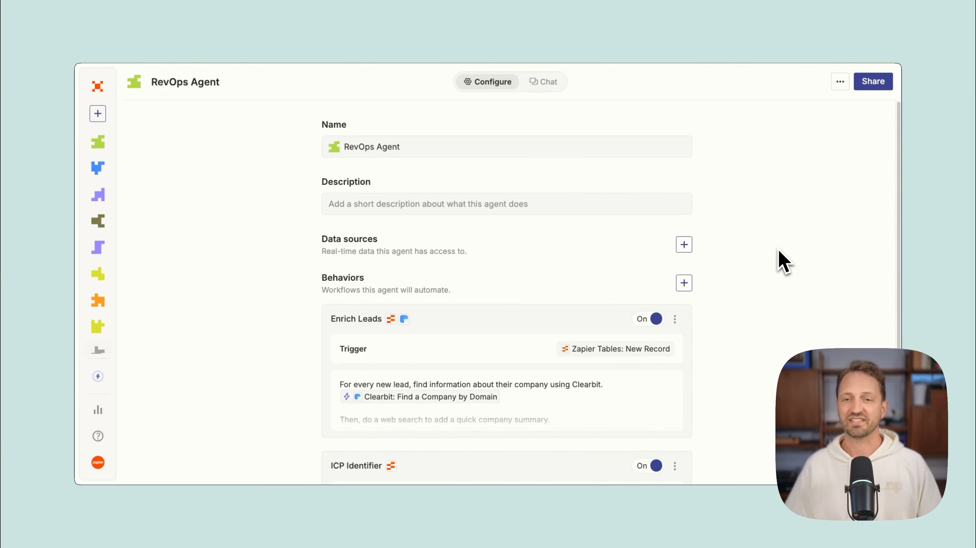
Add a new behavior to the agent with the Zapier Tables Updated Record trigger
scroll(781, 262, "down", 3)
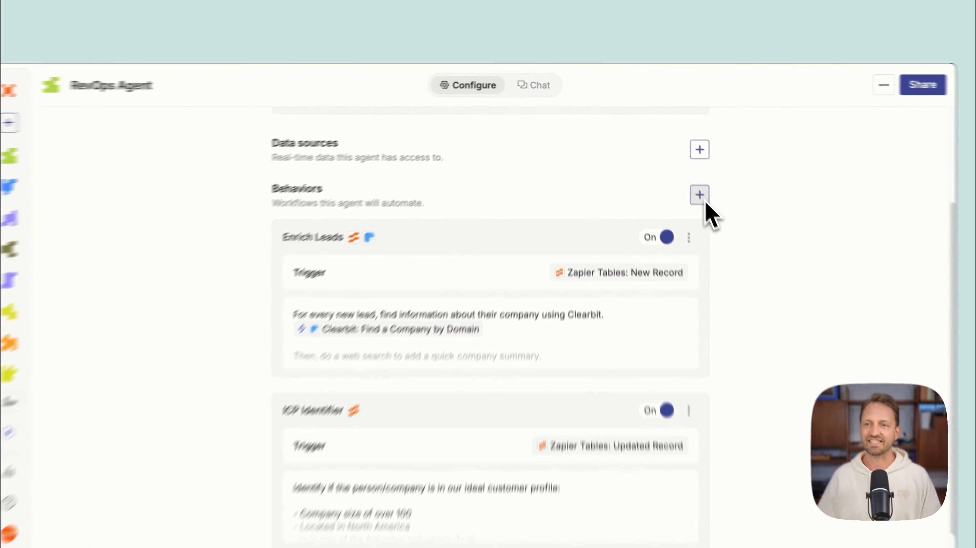
left_click(685, 176)
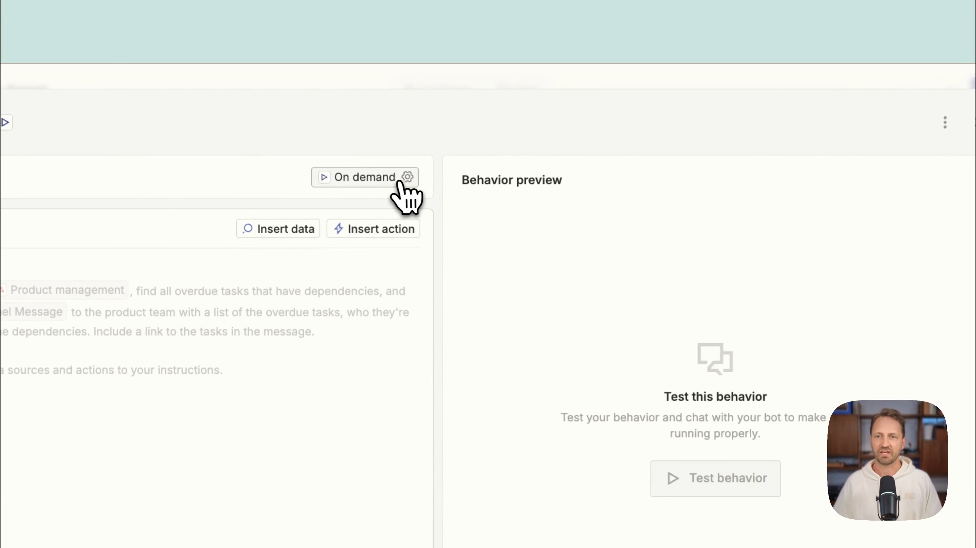
left_click(369, 179)
type("tables")
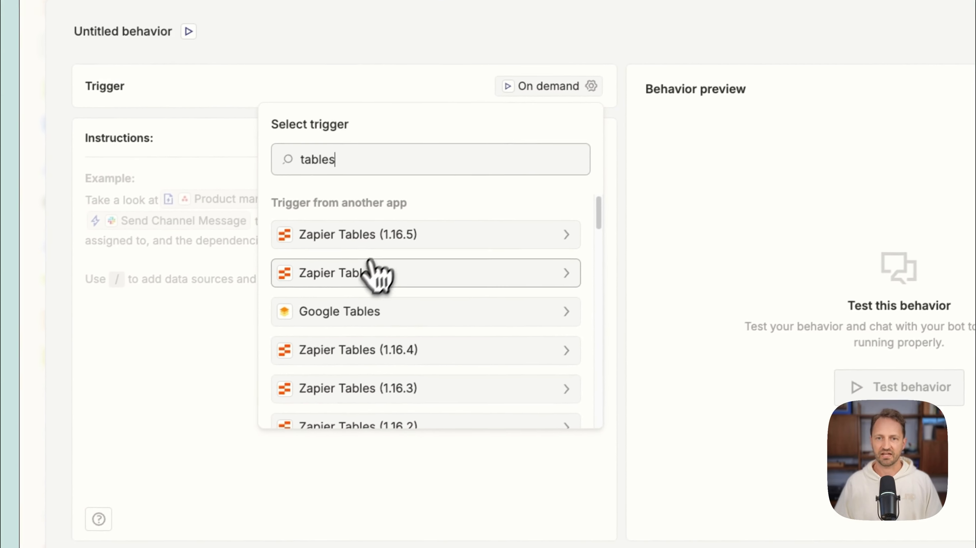
left_click(369, 264)
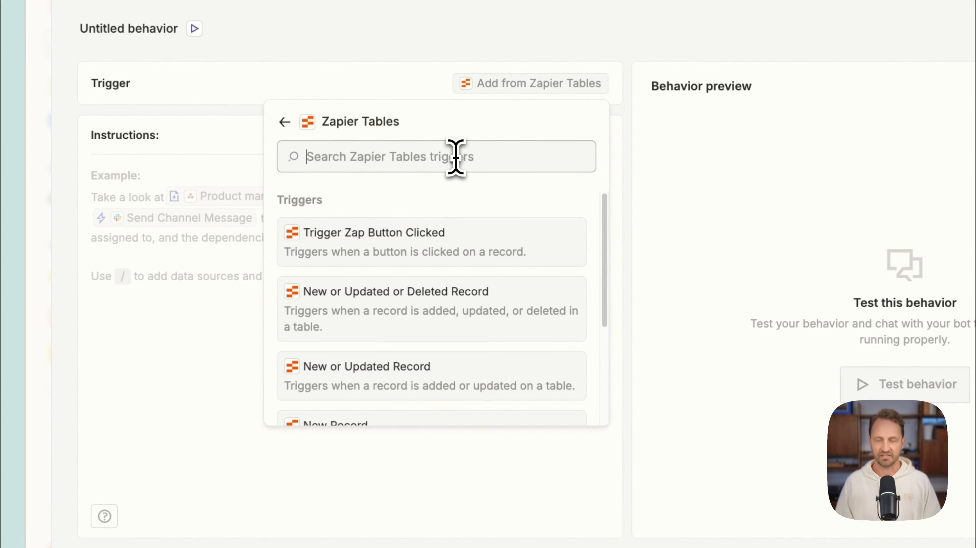
type("update")
scroll(419, 339, "down", 3)
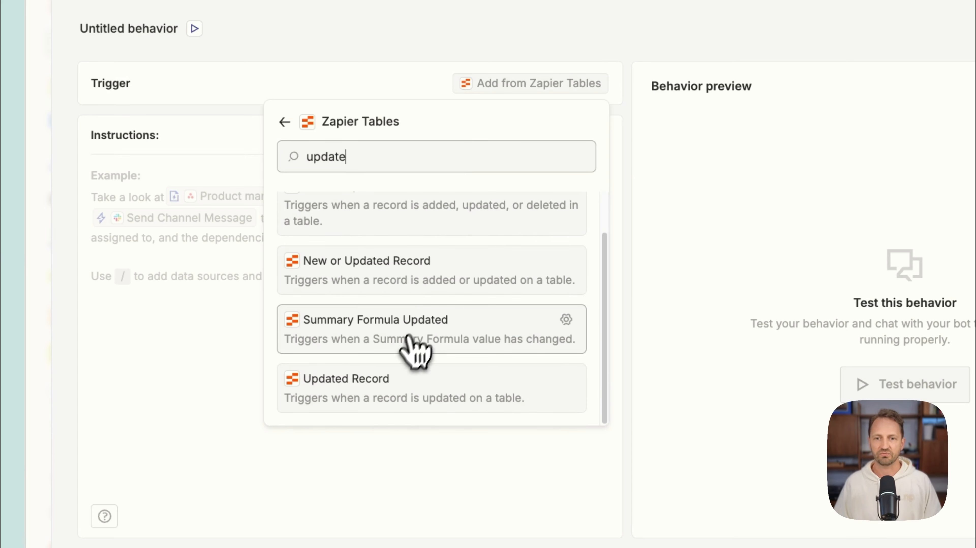
left_click(389, 374)
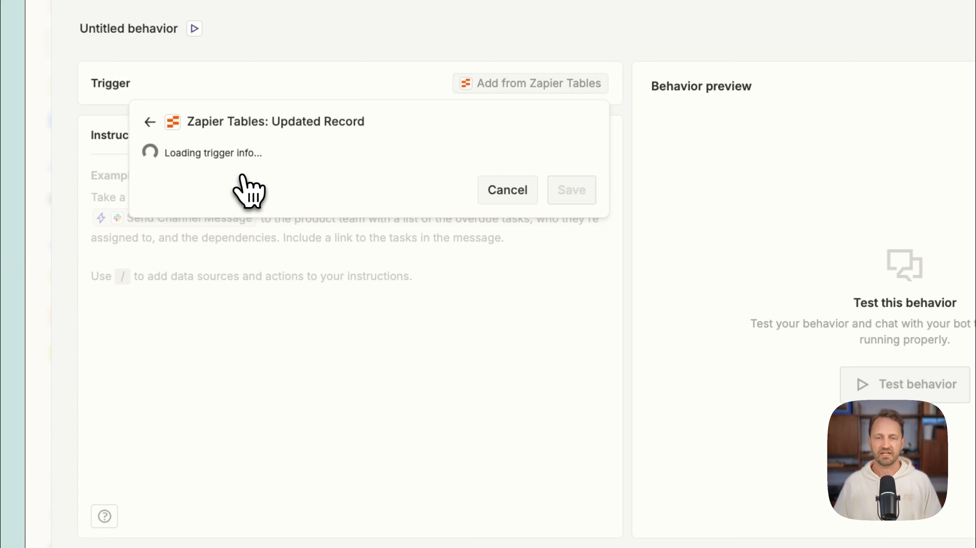
Set the trigger to the Leads Master table with Ideal Customer Profile (ICP) as the trigger field and save it
left_click(254, 183)
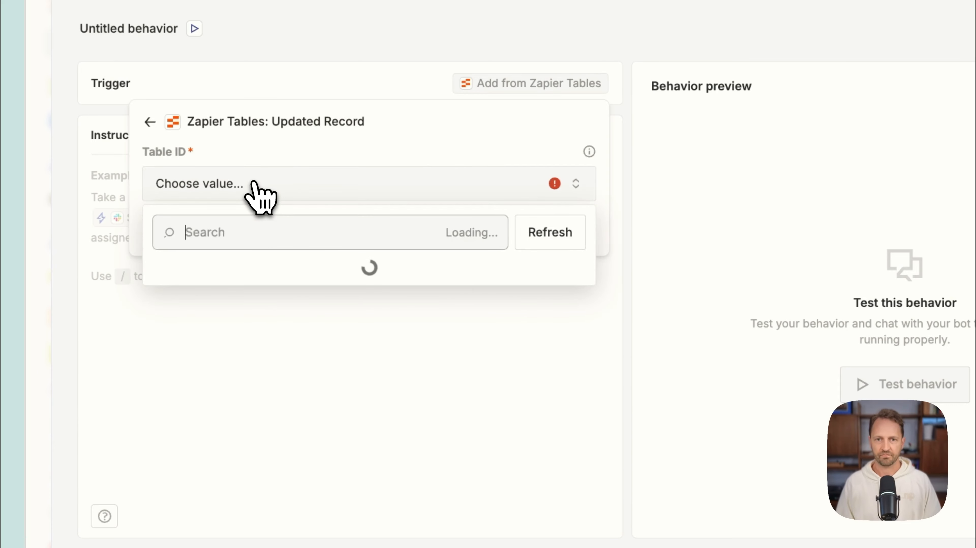
left_click(246, 271)
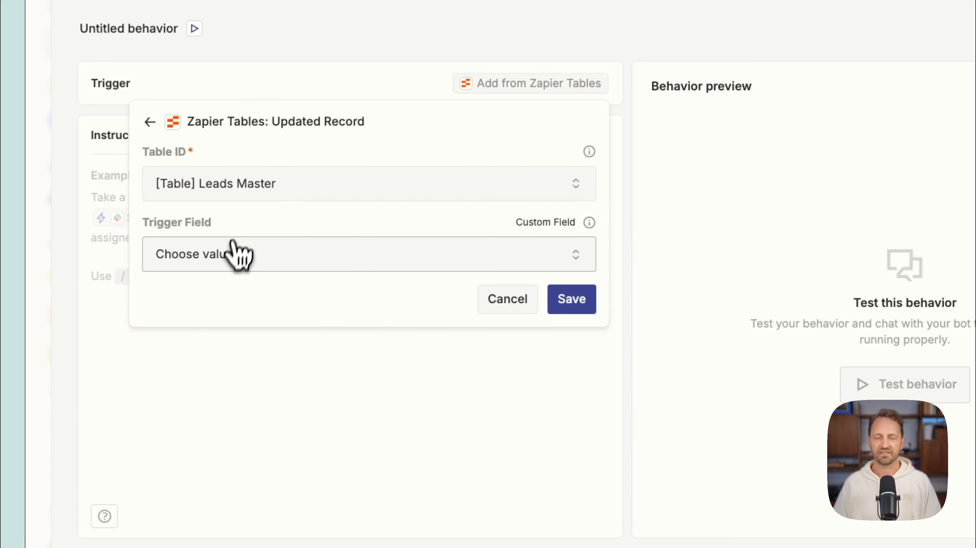
left_click(236, 254)
type("ICP")
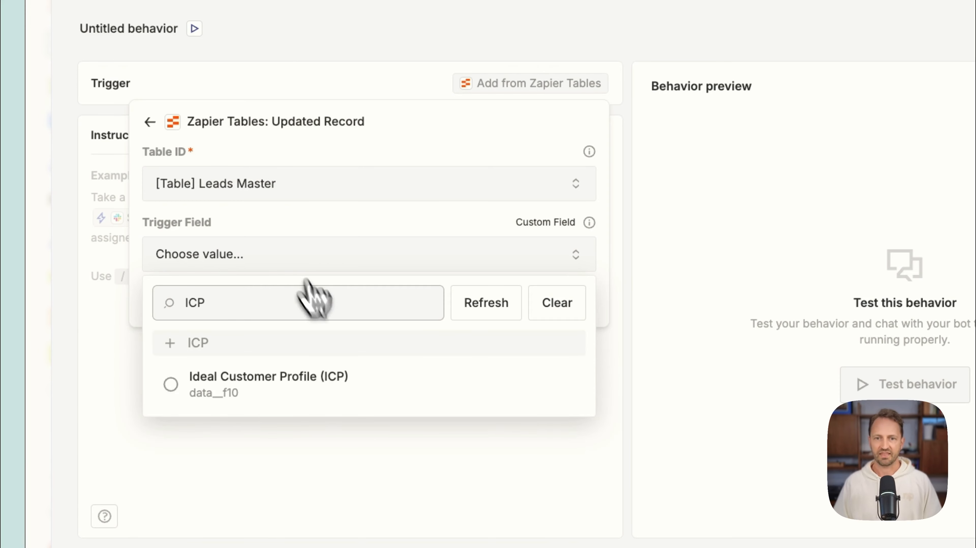
left_click(300, 392)
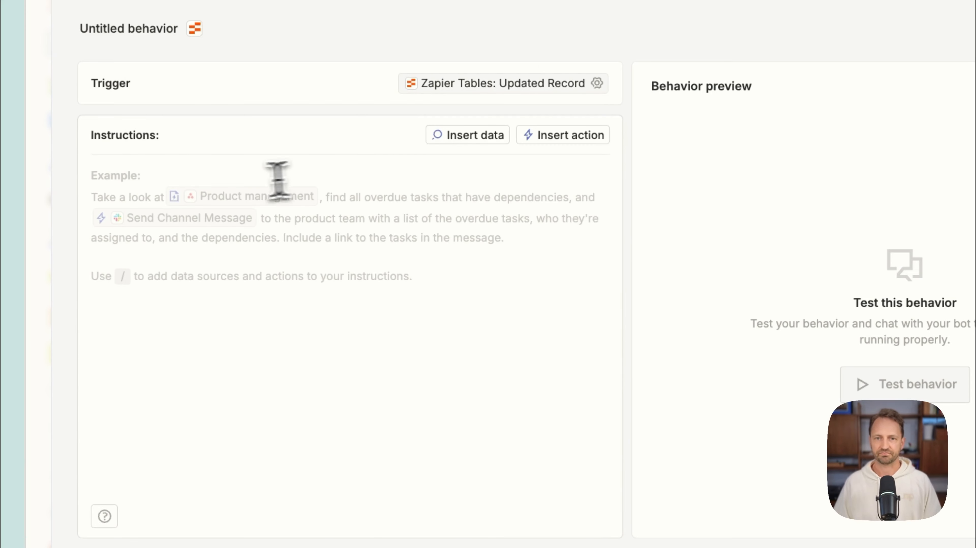
Enter "When a lead matches our ICP and the checkbox is checked, send them into our CRM." and insert the HubSpot Create Company action
left_click(187, 178)
type("When a lead matches our ICP and the checkbox is checked, send them into our CRM.")
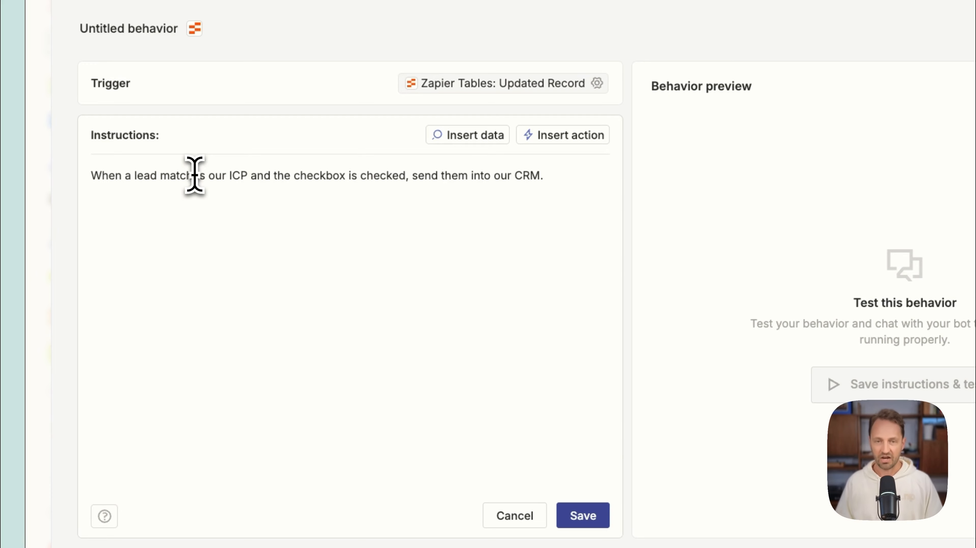
key("Return")
type("/")
key("Down")
key("Return")
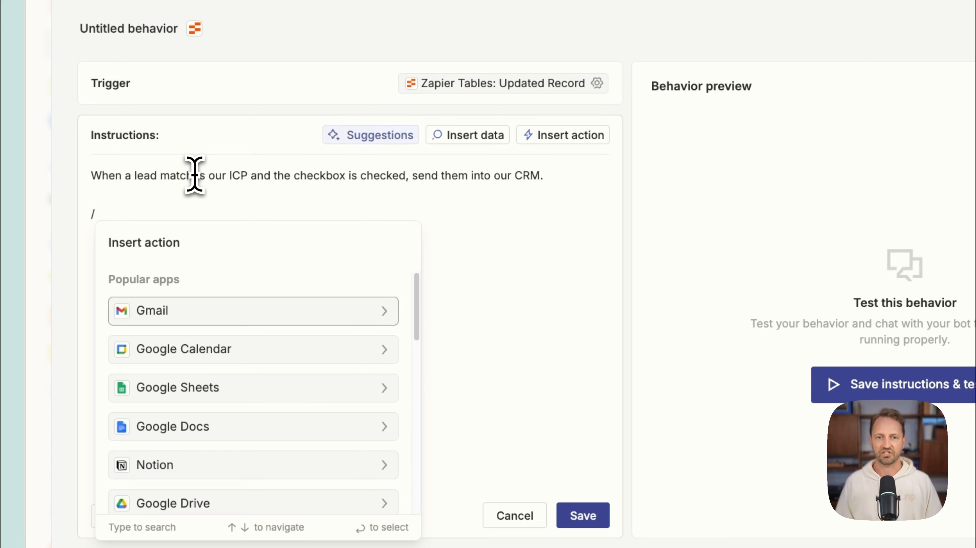
type("Hubspot")
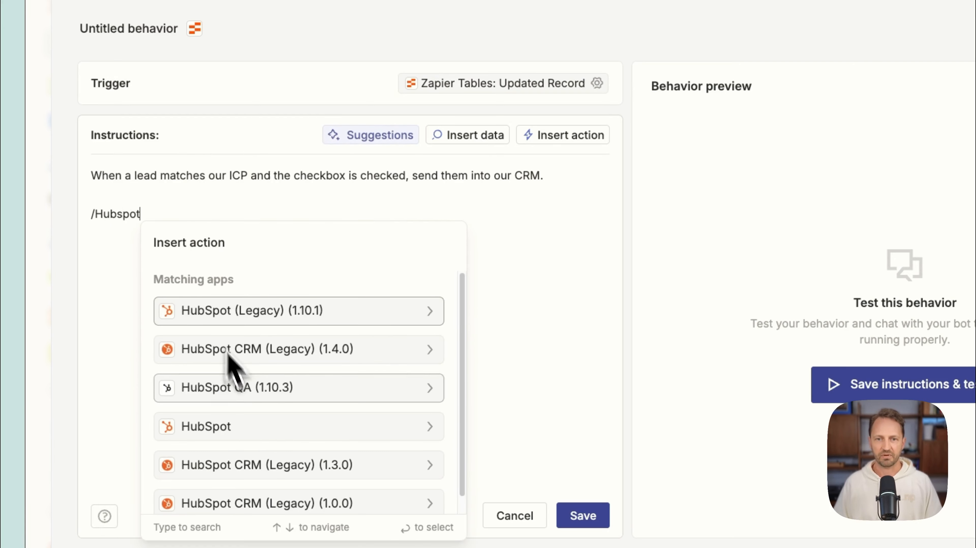
left_click(250, 426)
scroll(234, 375, "down", 5)
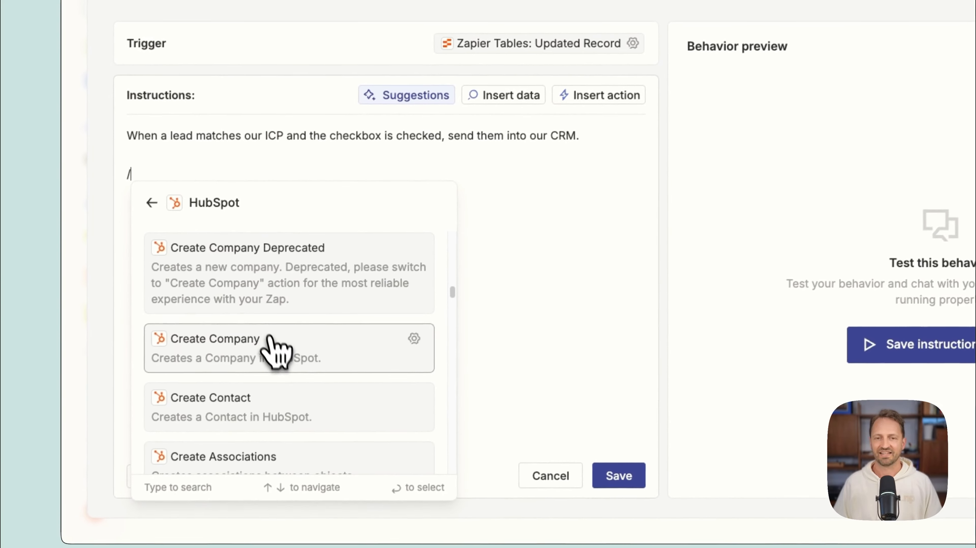
left_click(268, 338)
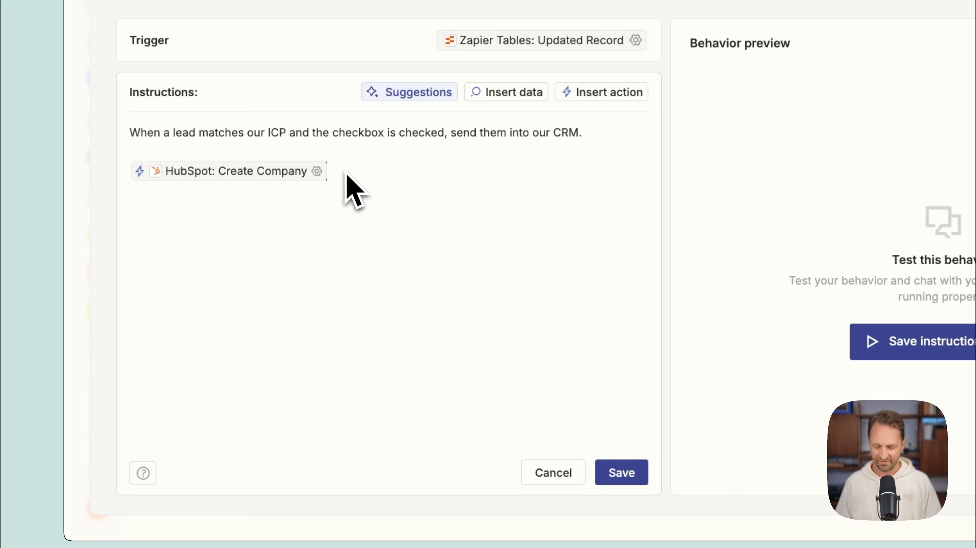
Insert the HubSpot Create Contact action below Create Company and extend the instruction with "Add the company and the contact."
key("Return")
type("/a")
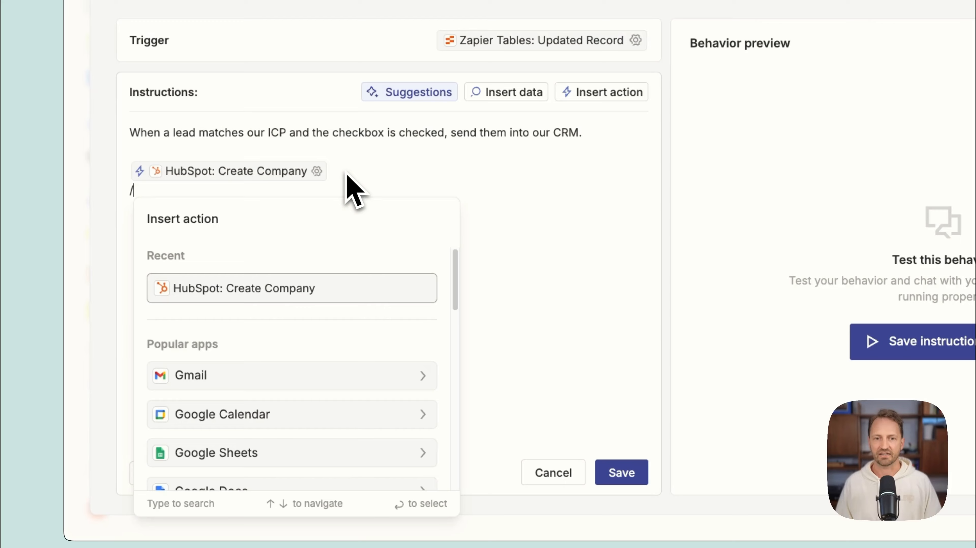
type("hubs")
key("Return")
type("Create")
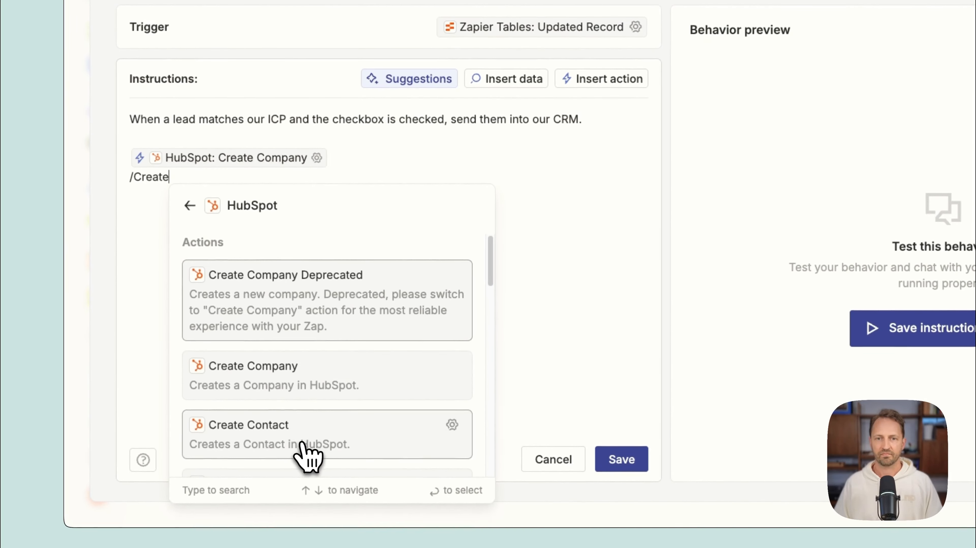
left_click(302, 443)
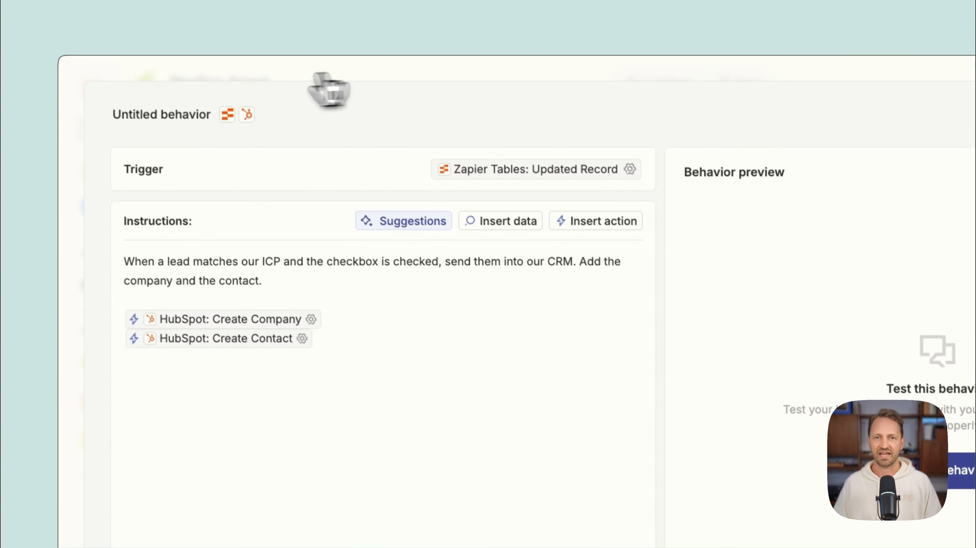
Name the behavior ICPs into CRM and turn it on
left_click(190, 114)
type("ICPS into CRM<")
key("BackSpace")
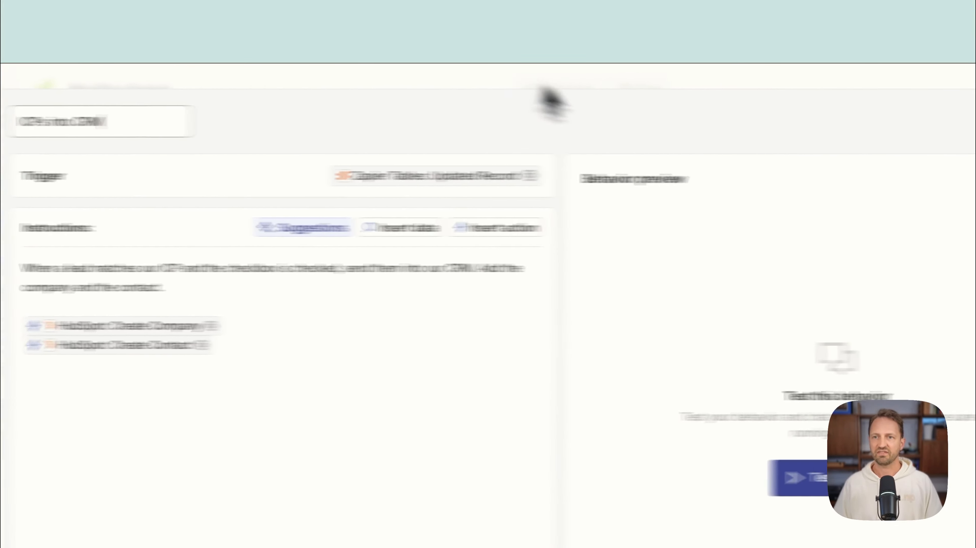
left_click(794, 125)
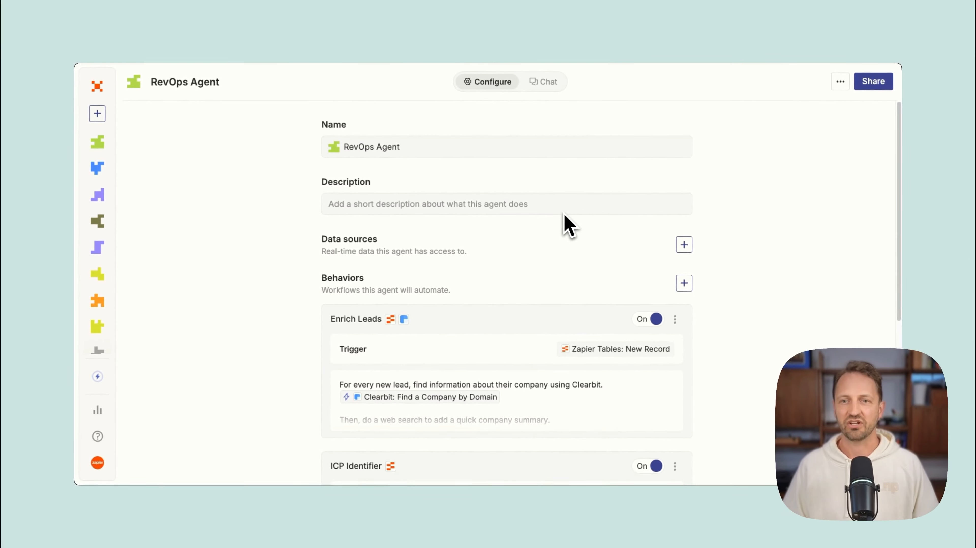
Review the agent's behaviors, and examine the contact and company data of the ICP-flagged leads in the Leads Master table
scroll(566, 218, "down", 3)
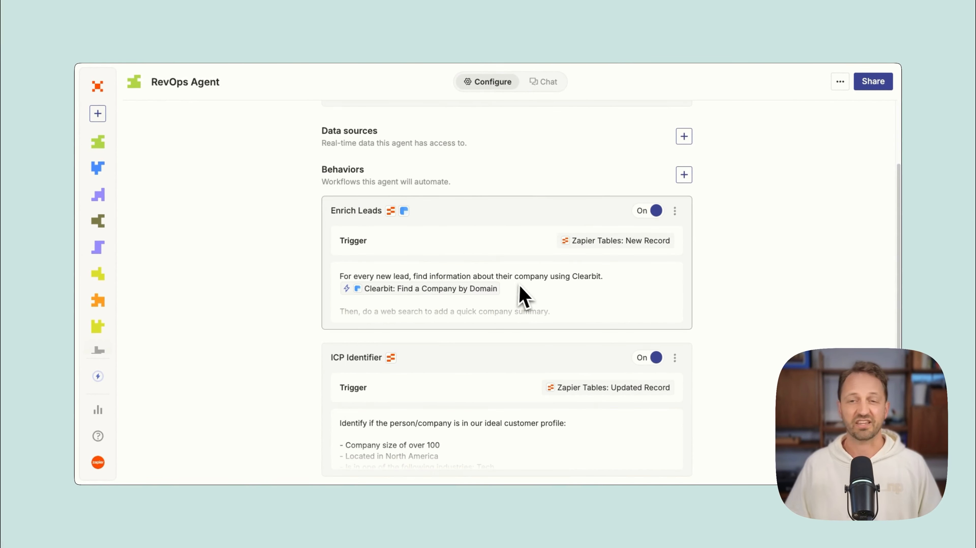
scroll(630, 257, "down", 2)
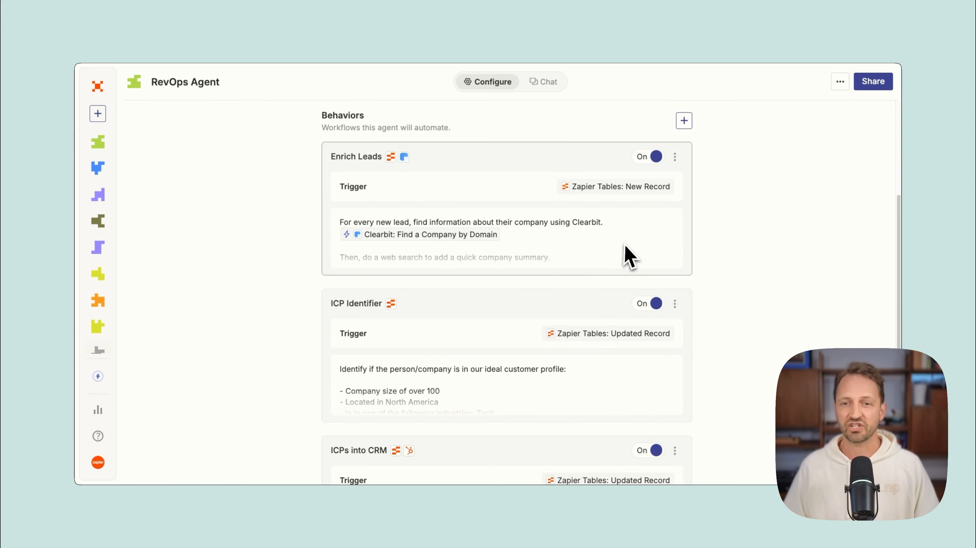
scroll(517, 209, "down", 4)
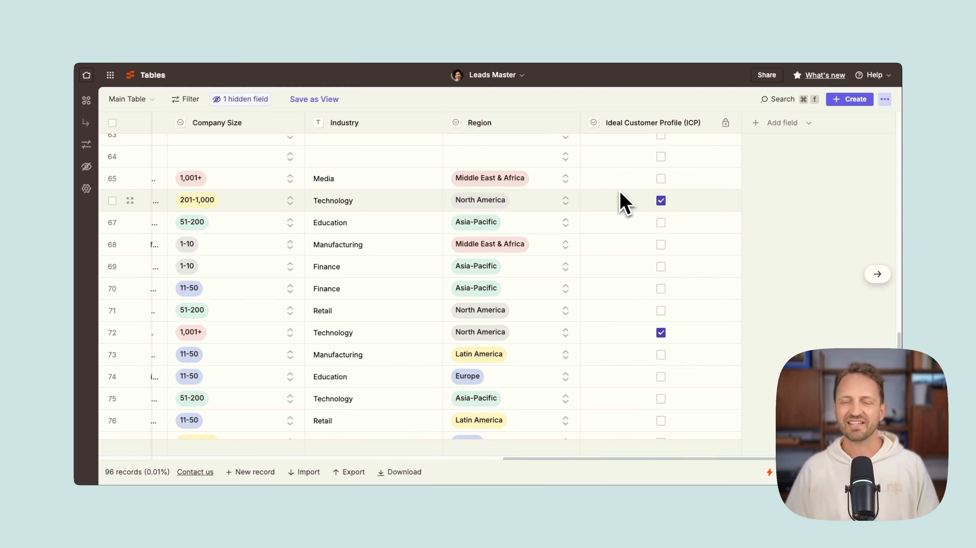
scroll(518, 207, "left", 5)
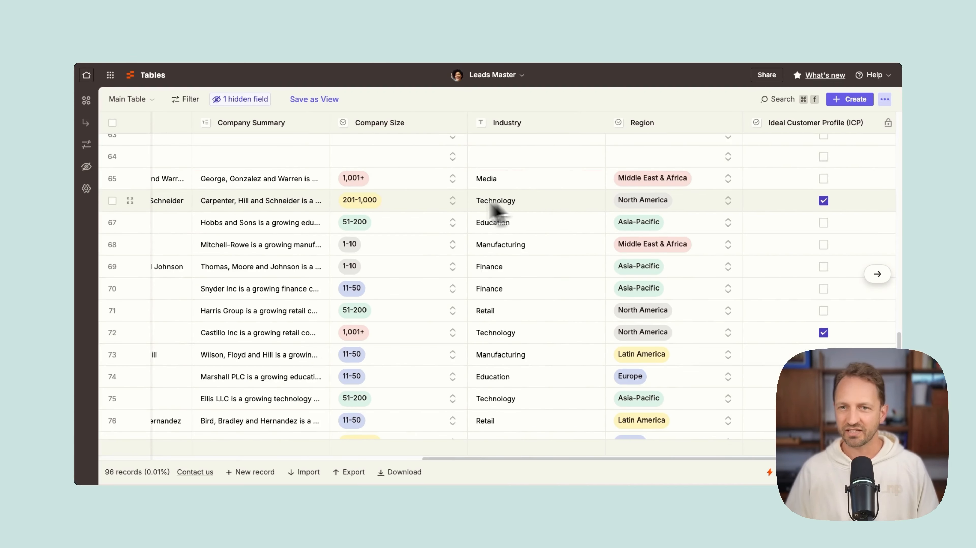
scroll(359, 215, "left", 10)
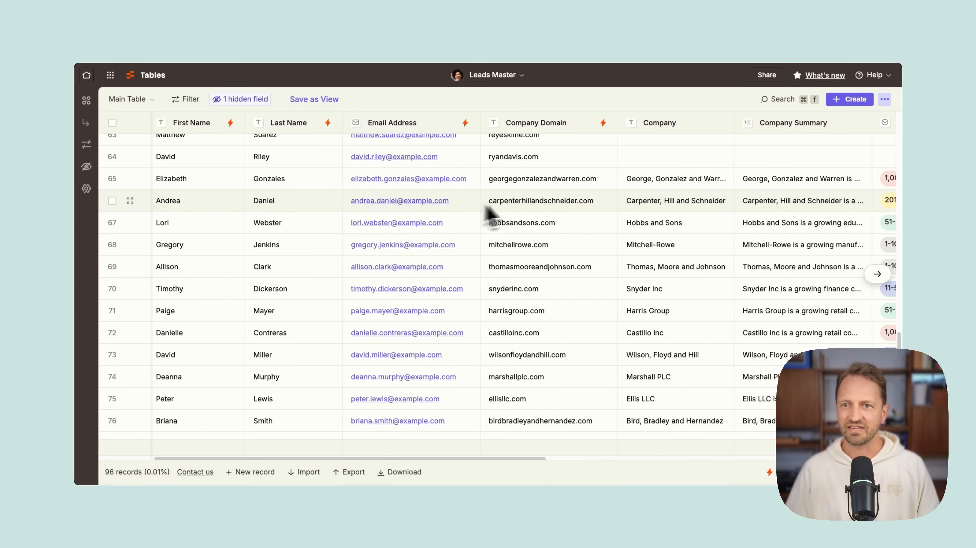
scroll(479, 207, "right", 3)
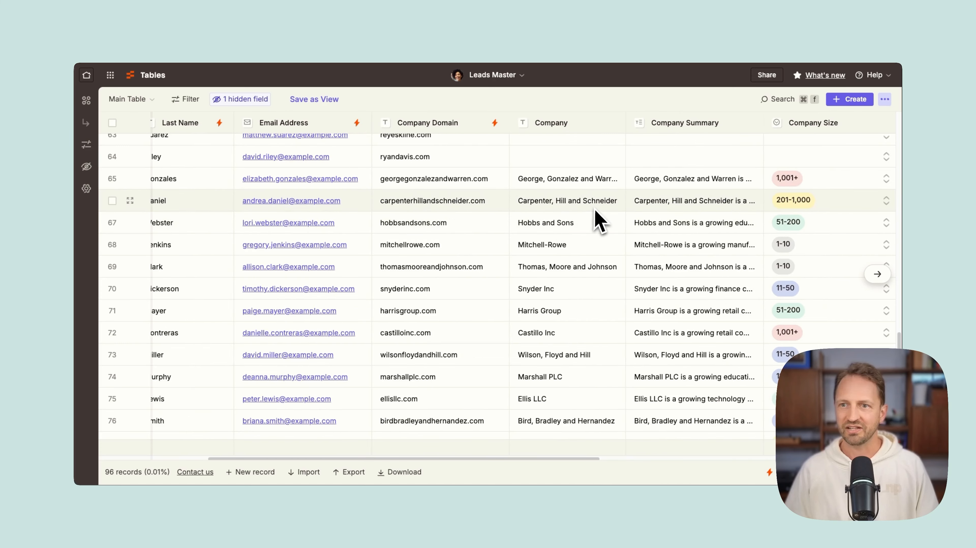
scroll(613, 213, "right", 15)
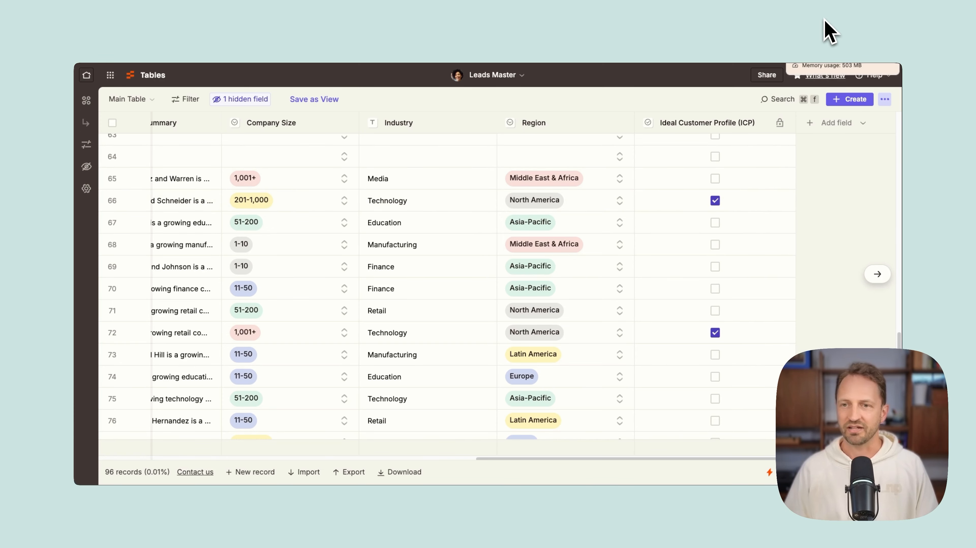
Switch to HubSpot, check the companies list, open the contacts list and preview the first contact
left_click(808, 32)
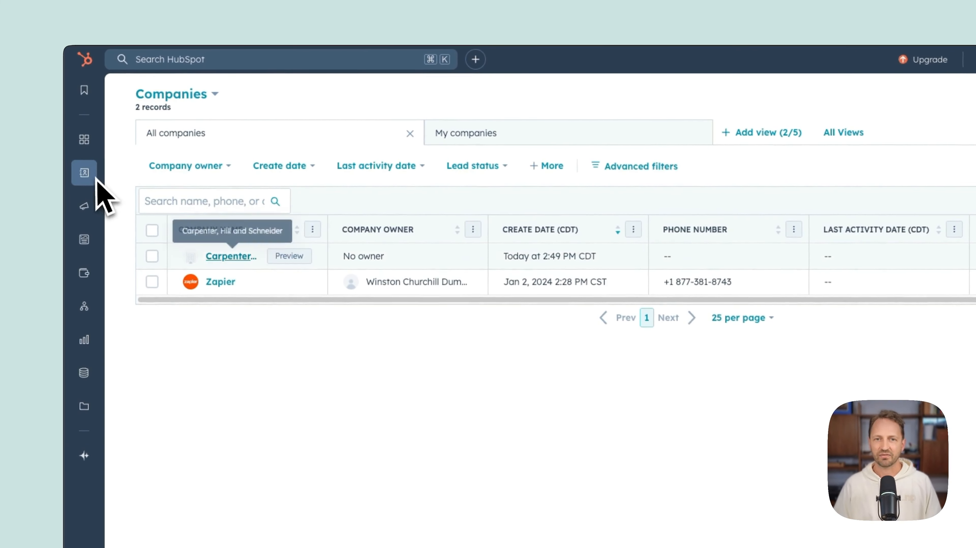
mouse_move(92, 153)
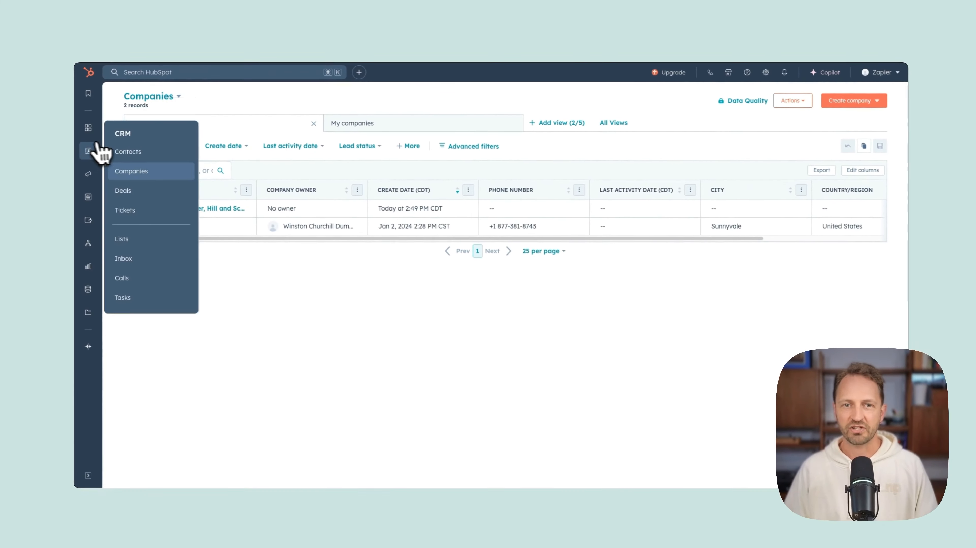
left_click(159, 151)
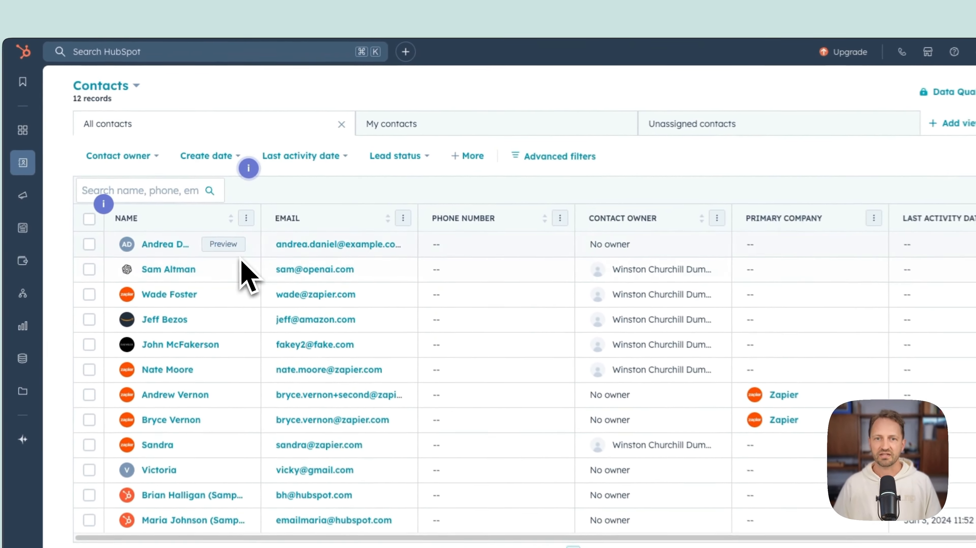
left_click(225, 245)
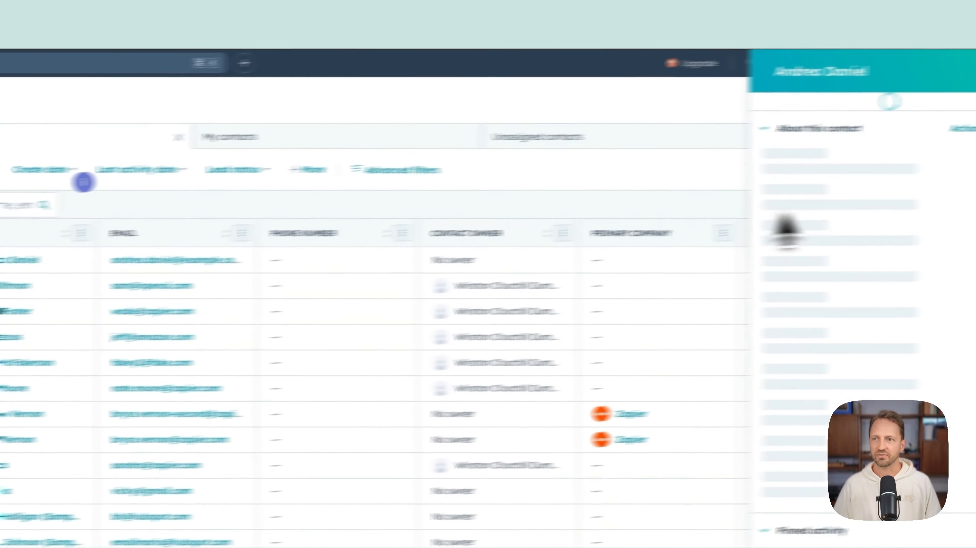